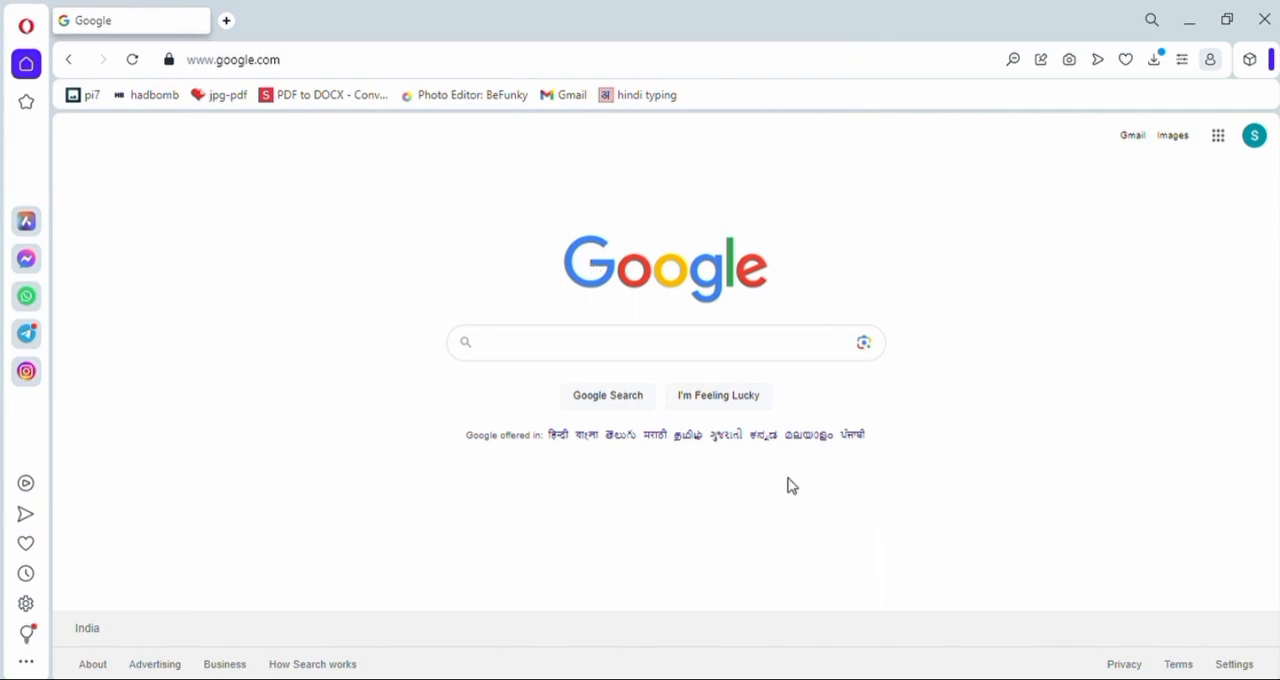
# - Search Google for AGNIVEER VAYU and open the CASB Home result
pyautogui.write('AGNIVEER VAYU')
pyautogui.press('Return')
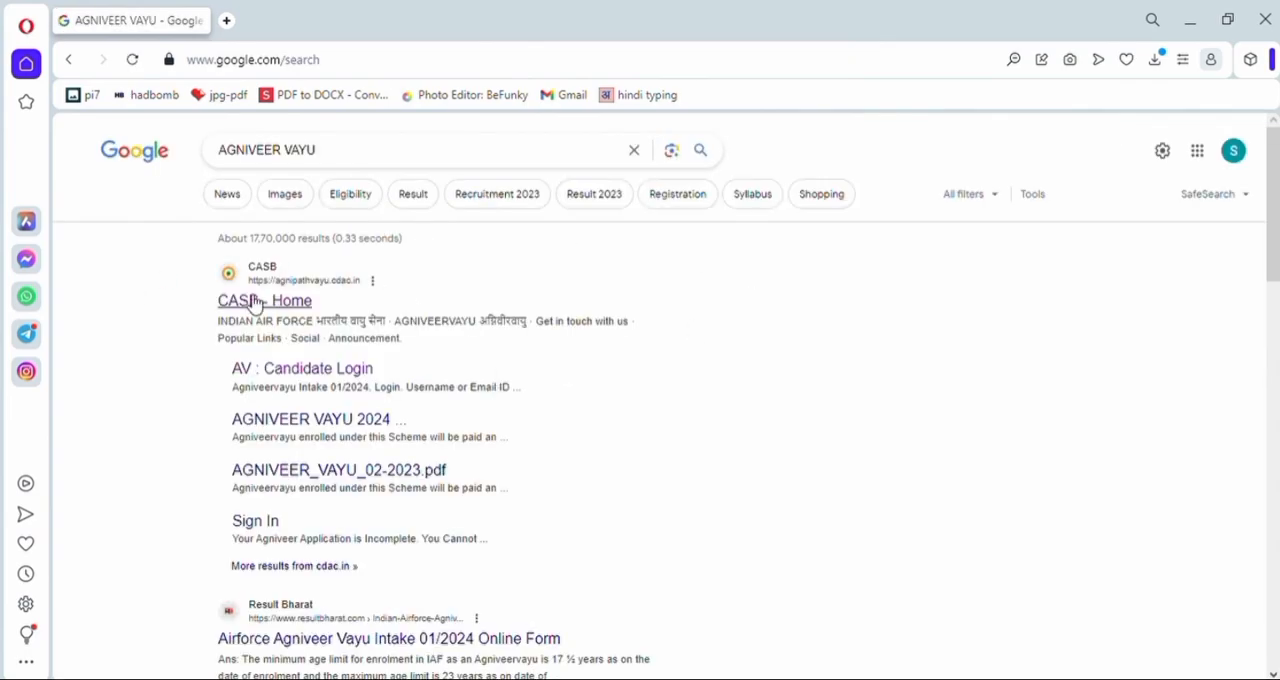
pyautogui.moveTo(214, 302); pyautogui.dragTo(317, 302)
pyautogui.click(268, 310)
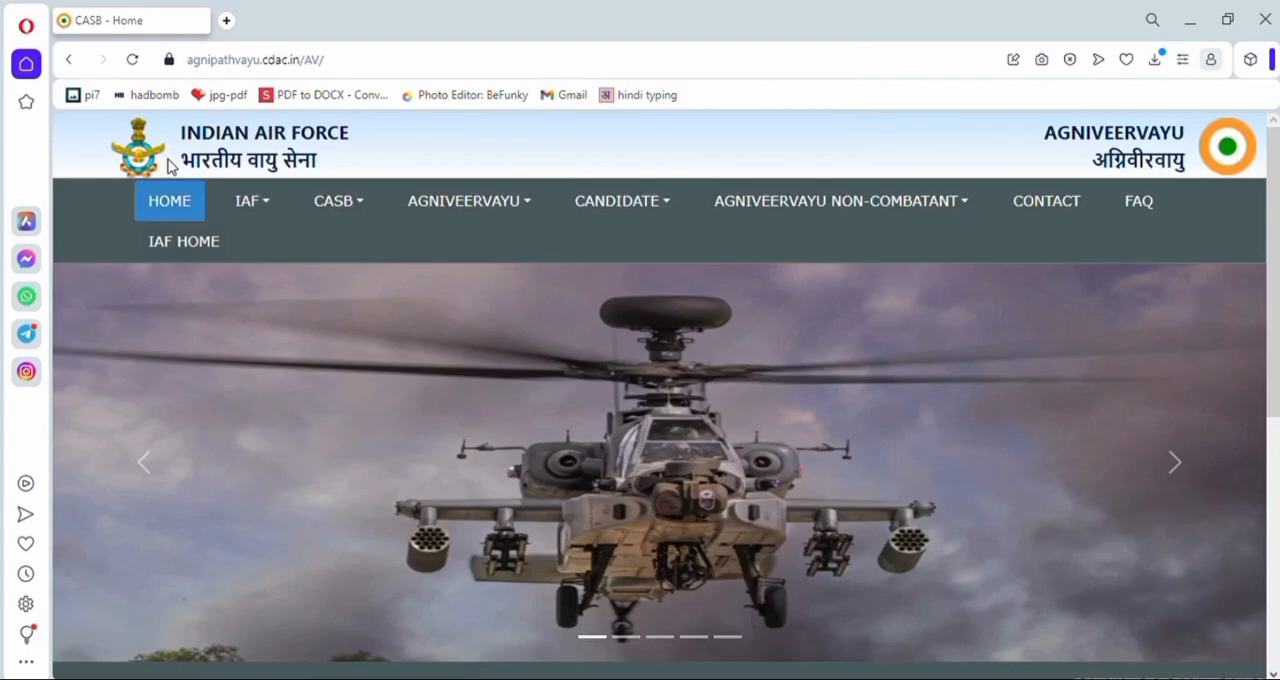
# - Go to the Candidate Login page from the CASB home page and open the new candidate registration form
pyautogui.moveTo(168, 160); pyautogui.dragTo(334, 166)
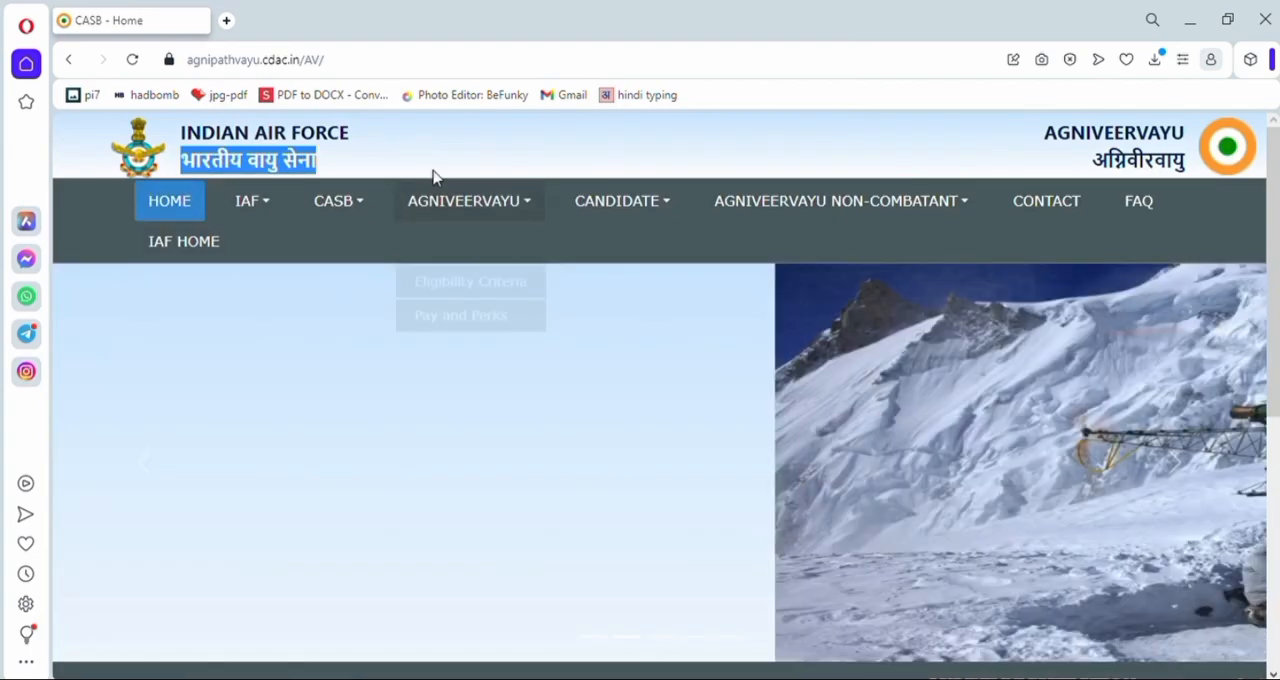
pyautogui.click(461, 149)
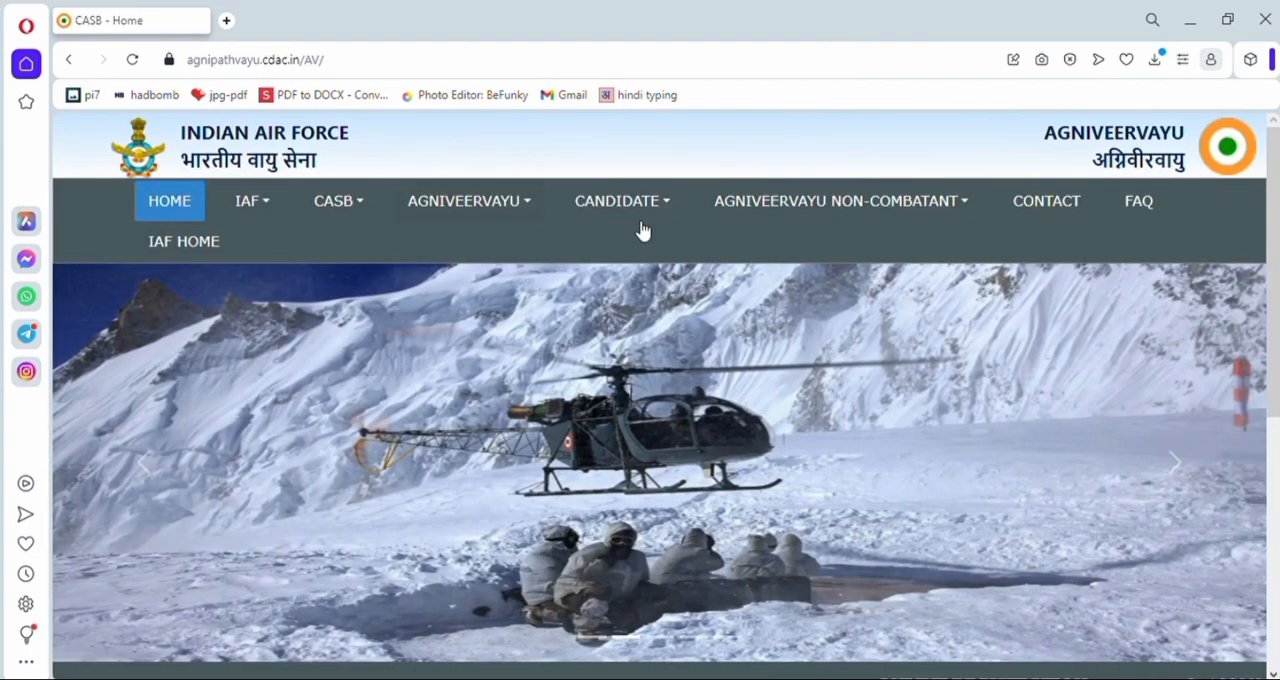
pyautogui.scroll(-3, 960, 305)
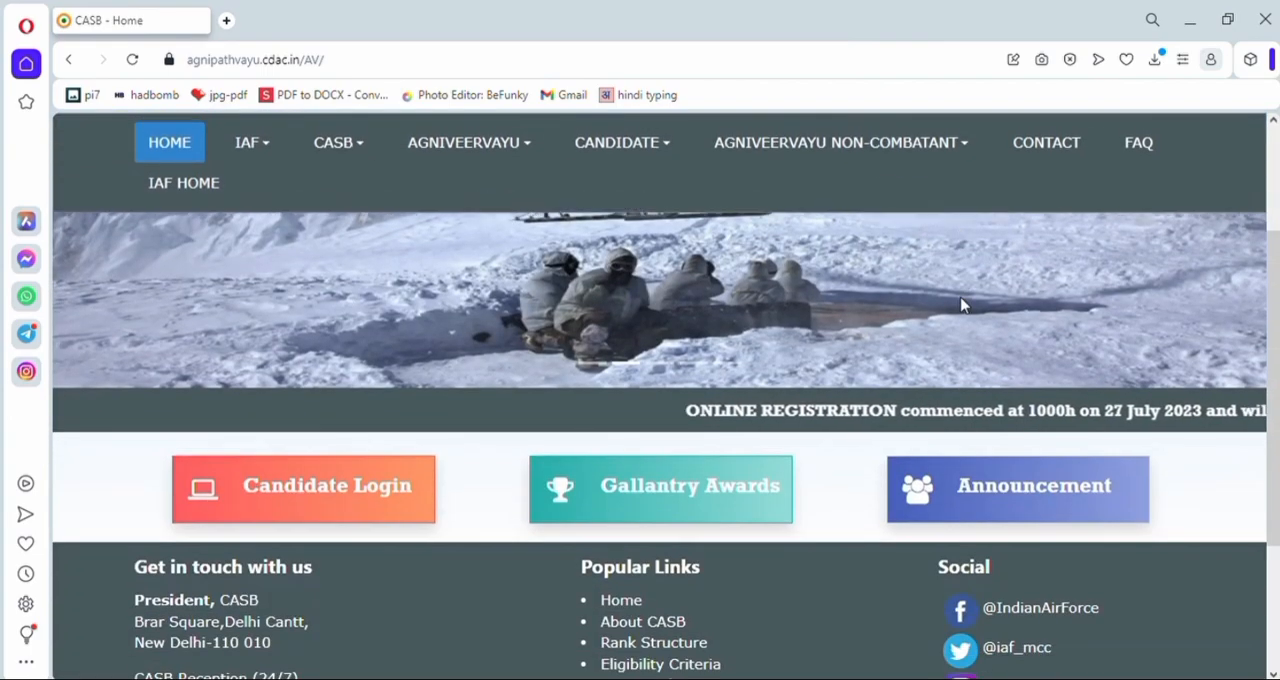
pyautogui.scroll(-1, 960, 305)
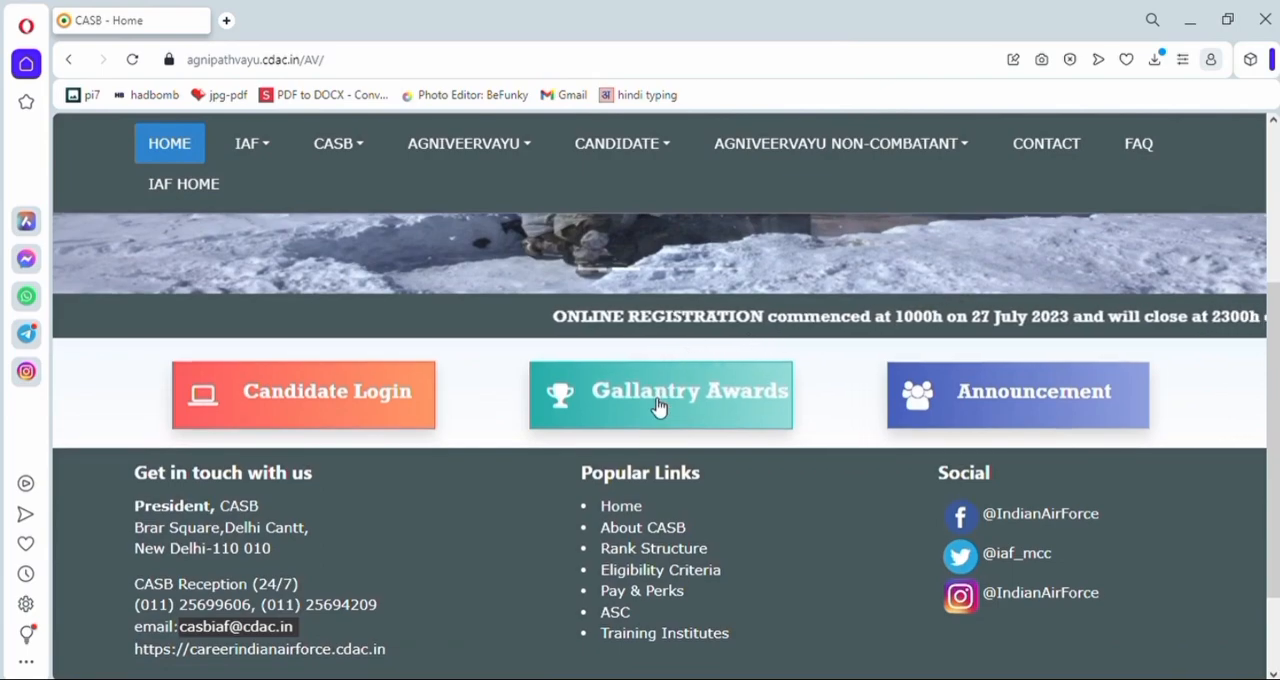
pyautogui.moveTo(230, 392); pyautogui.dragTo(426, 406)
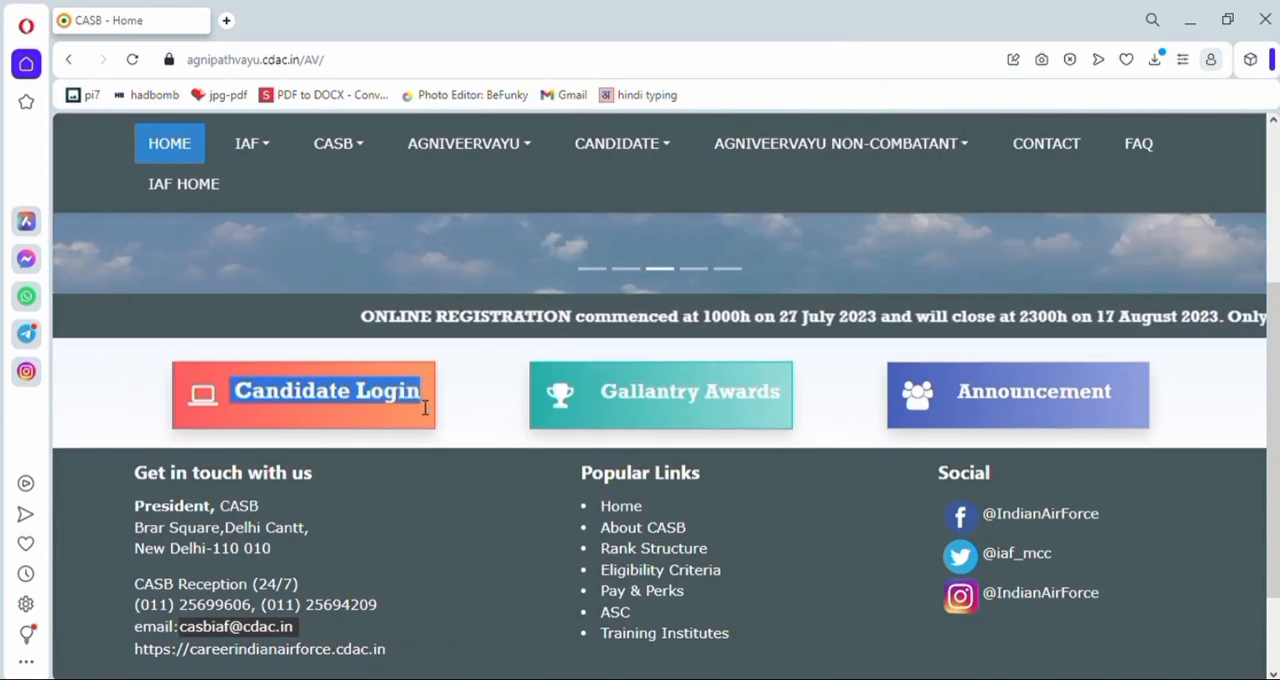
pyautogui.click(480, 436)
pyautogui.click(337, 391)
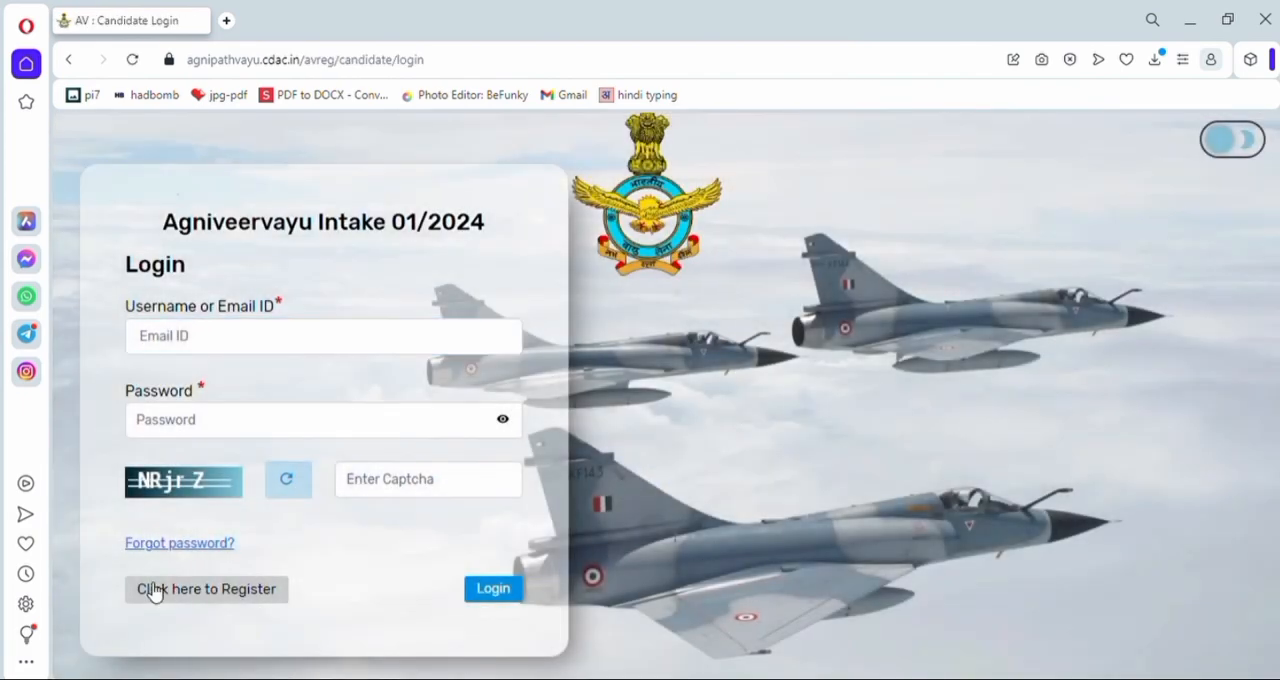
pyautogui.click(187, 592)
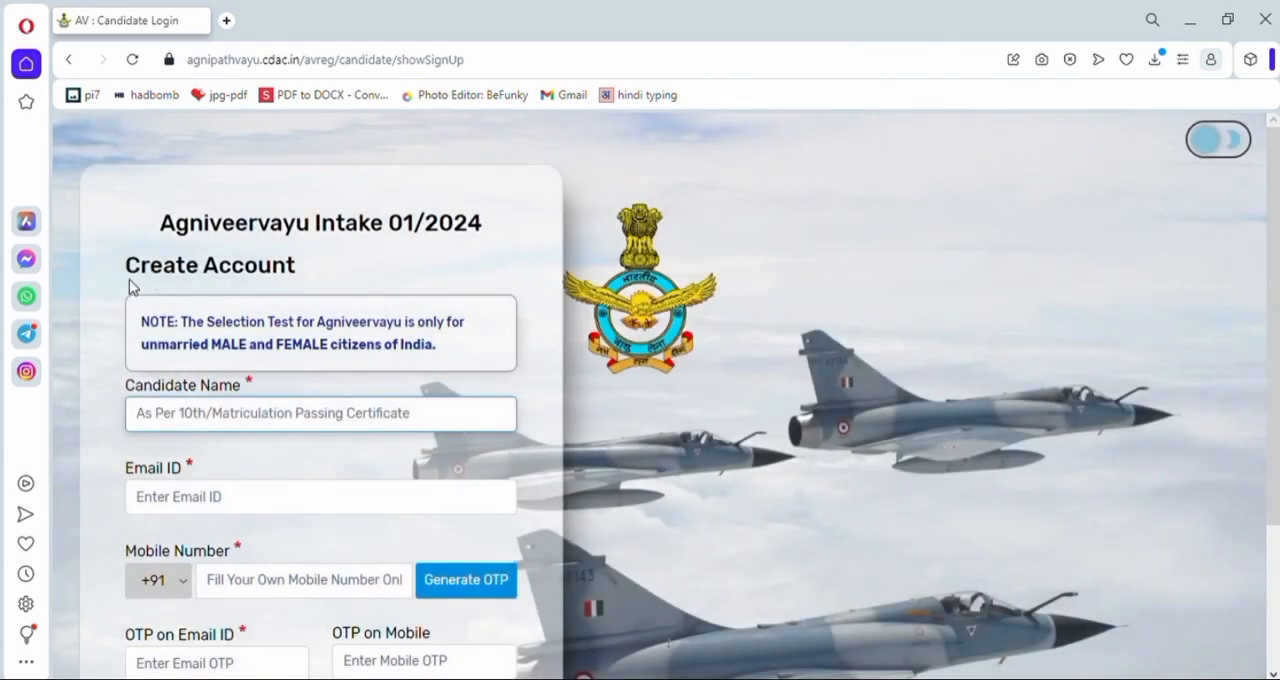
# - Fill in the candidate's name, email ID and mobile number in the Create Account form and generate the OTPs
pyautogui.moveTo(130, 287); pyautogui.dragTo(310, 282)
pyautogui.click(441, 278)
pyautogui.moveTo(125, 328); pyautogui.dragTo(481, 356)
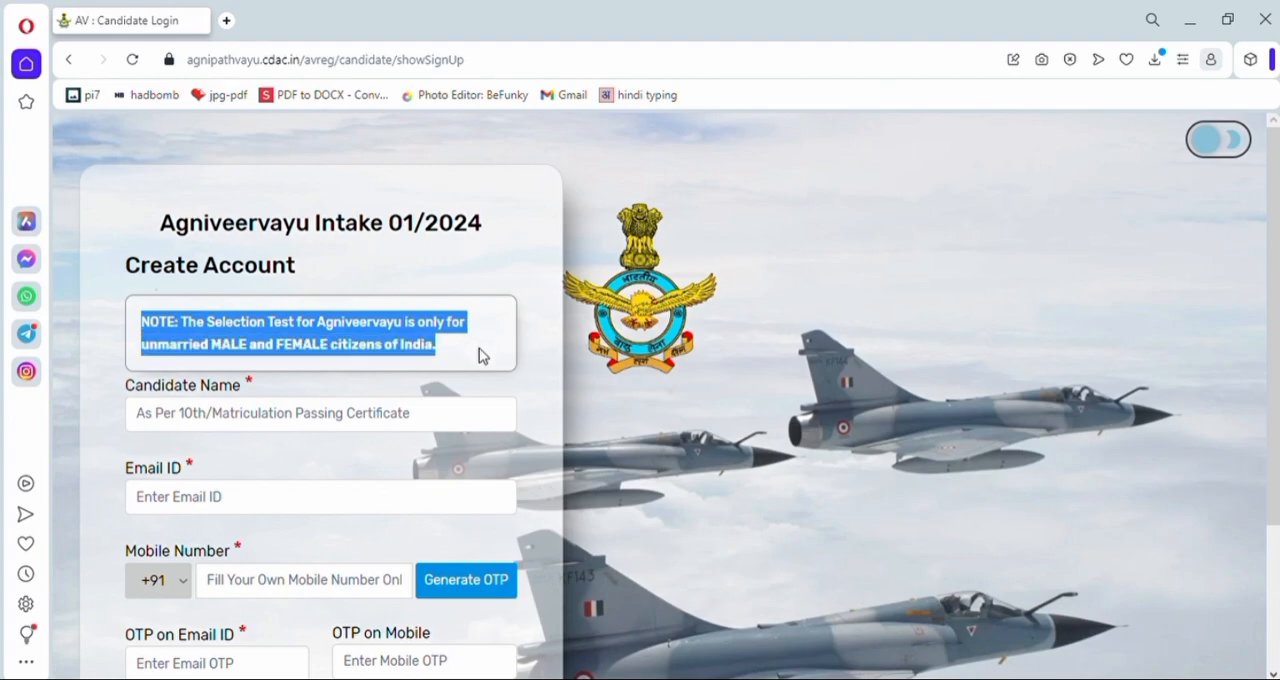
pyautogui.click(533, 284)
pyautogui.moveTo(120, 386); pyautogui.dragTo(258, 390)
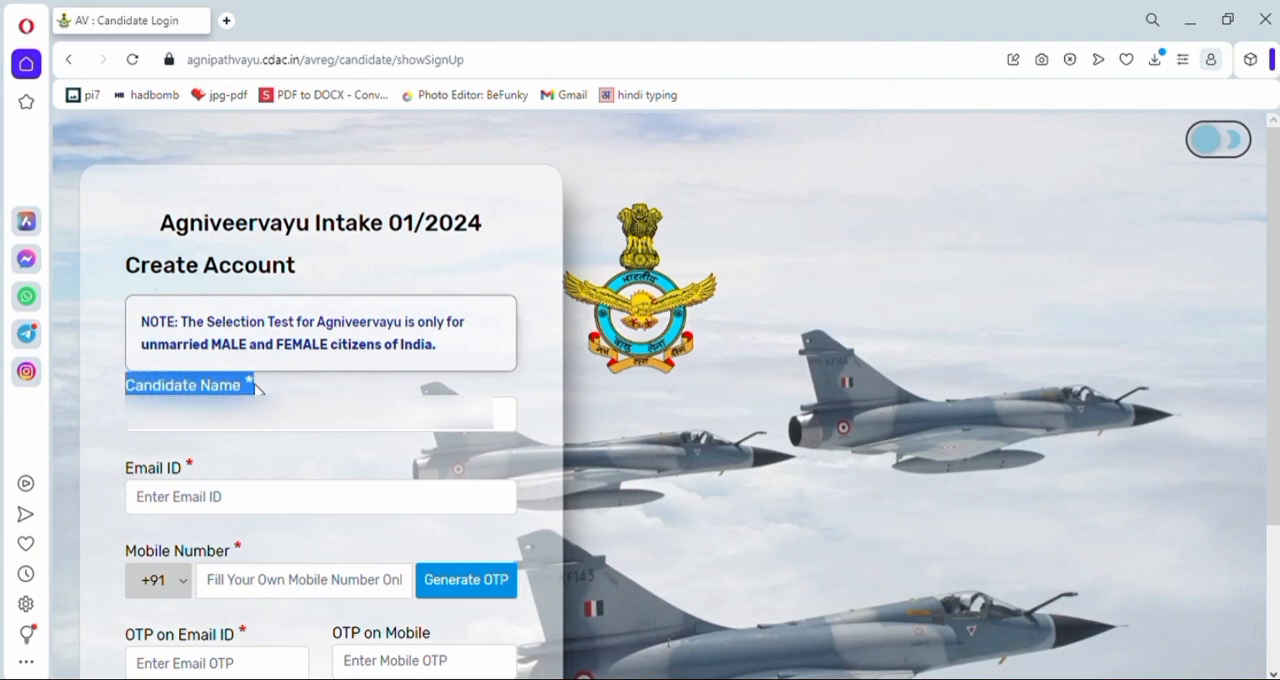
pyautogui.click(250, 412)
pyautogui.moveTo(110, 485); pyautogui.dragTo(212, 477)
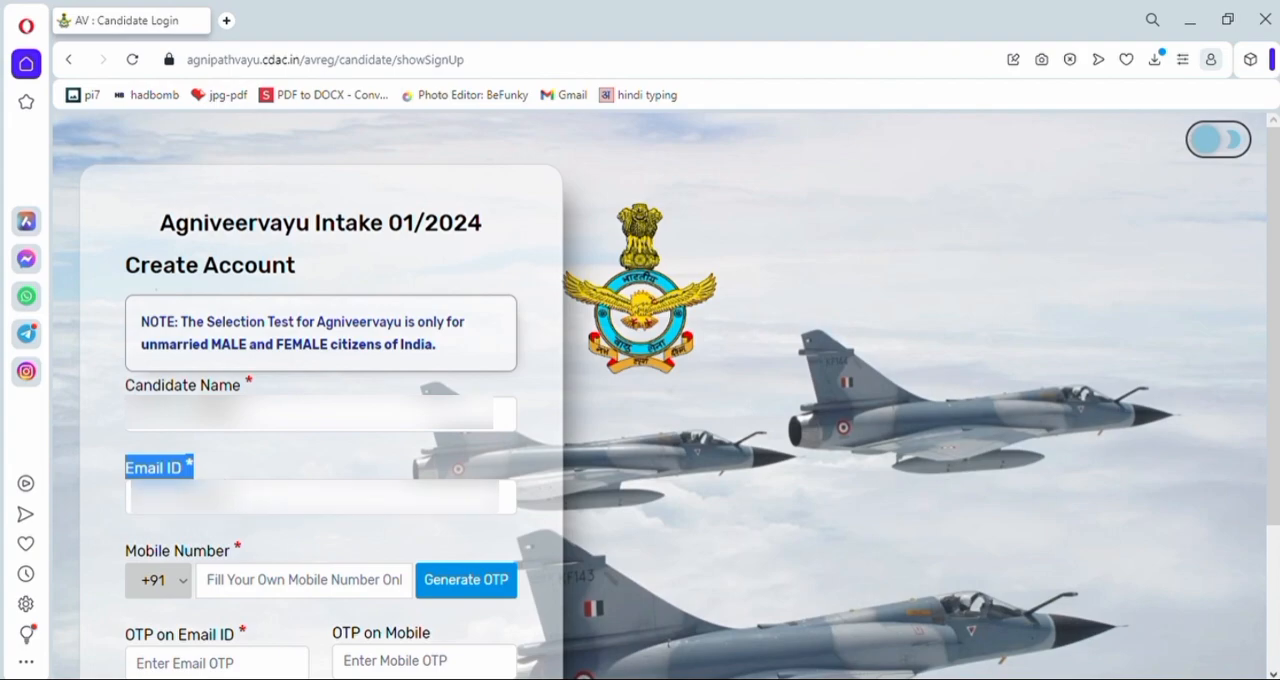
pyautogui.moveTo(114, 550); pyautogui.dragTo(240, 558)
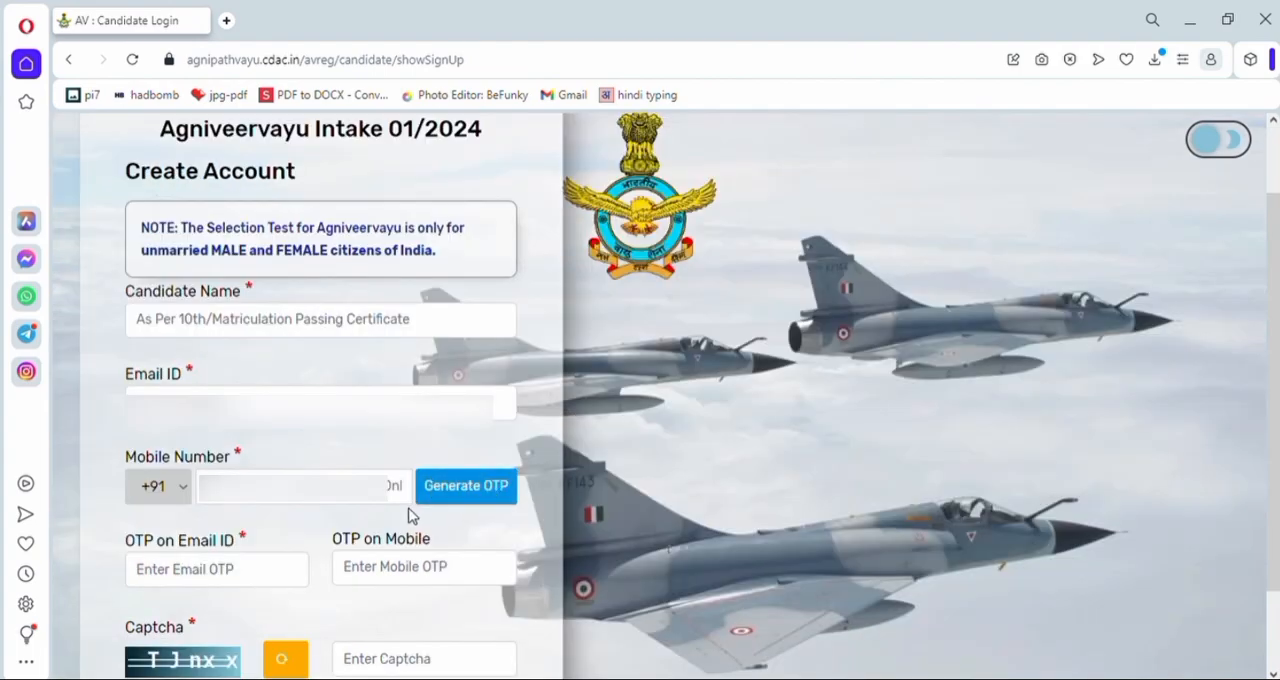
pyautogui.doubleClick(409, 515)
pyautogui.click(484, 460)
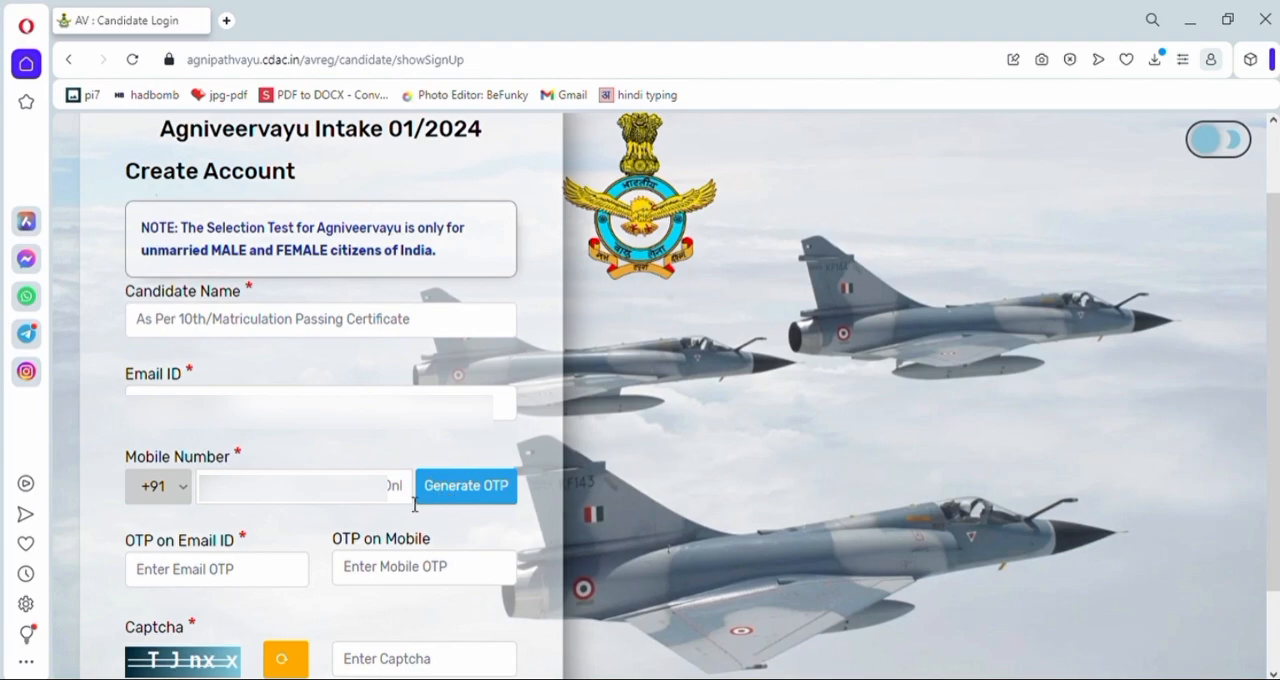
# - Enter the OTP received on the email ID and the OTP received on the mobile number
pyautogui.tripleClick(243, 540)
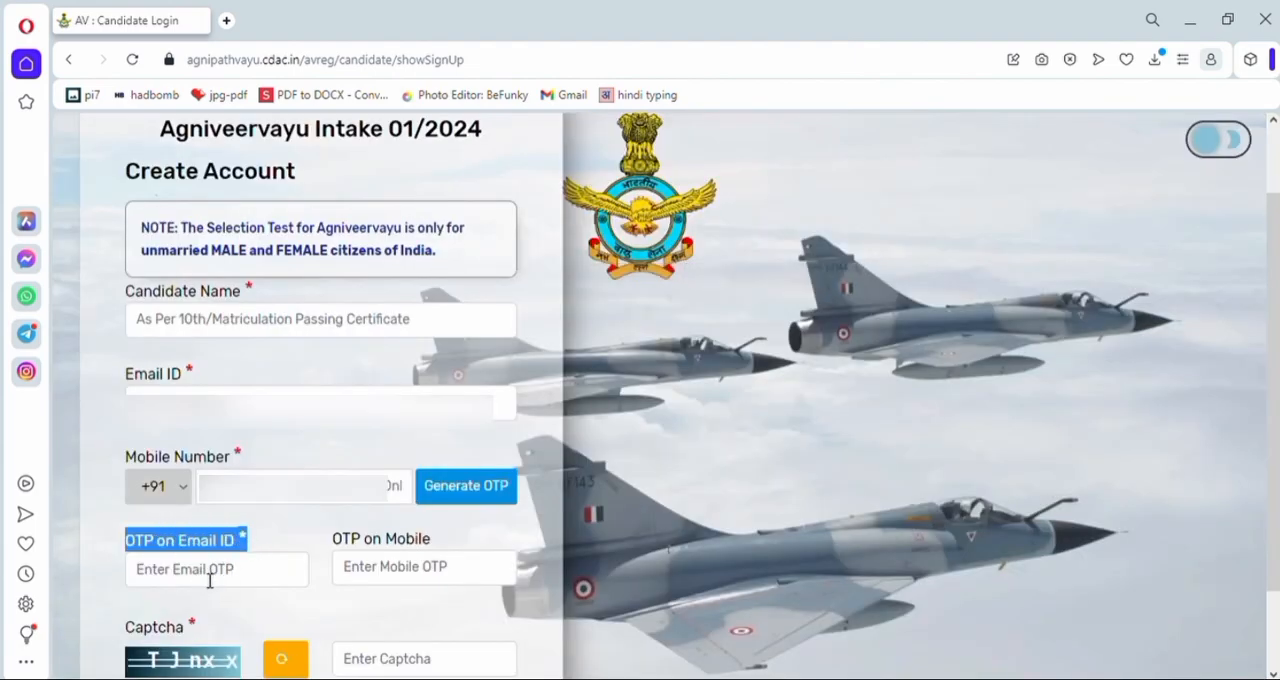
pyautogui.click(209, 580)
pyautogui.moveTo(333, 540); pyautogui.dragTo(441, 543)
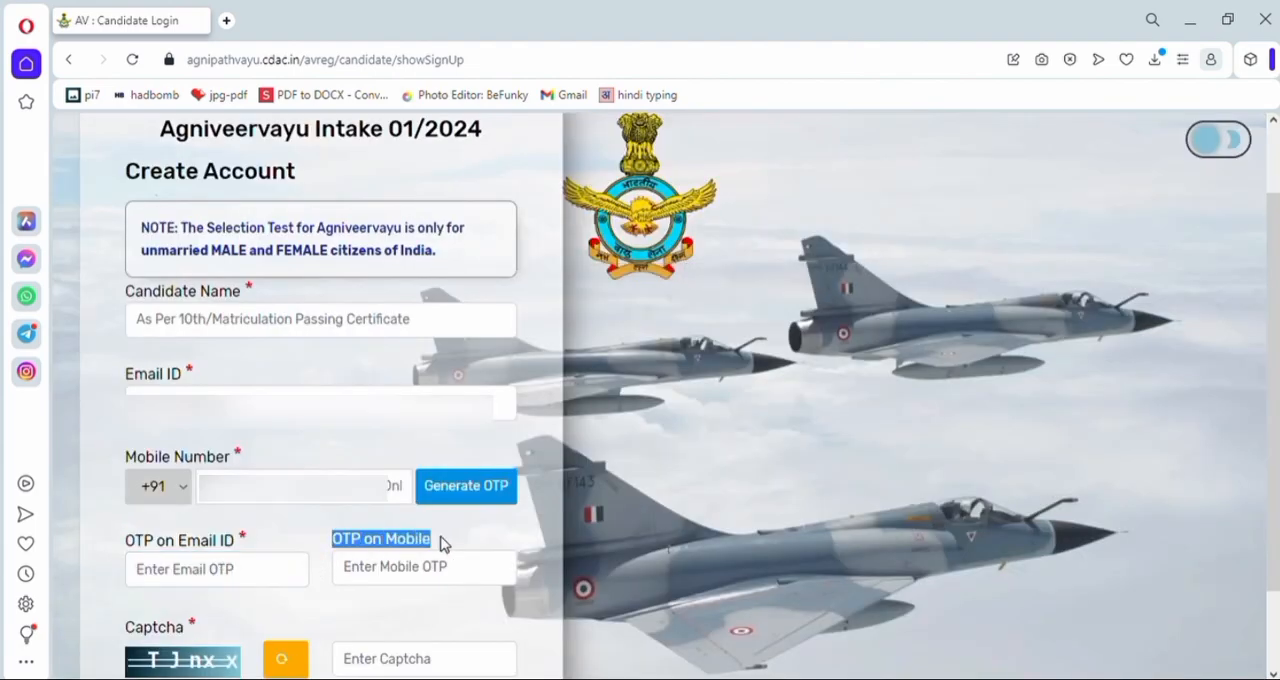
pyautogui.click(408, 568)
pyautogui.moveTo(238, 541); pyautogui.dragTo(248, 543)
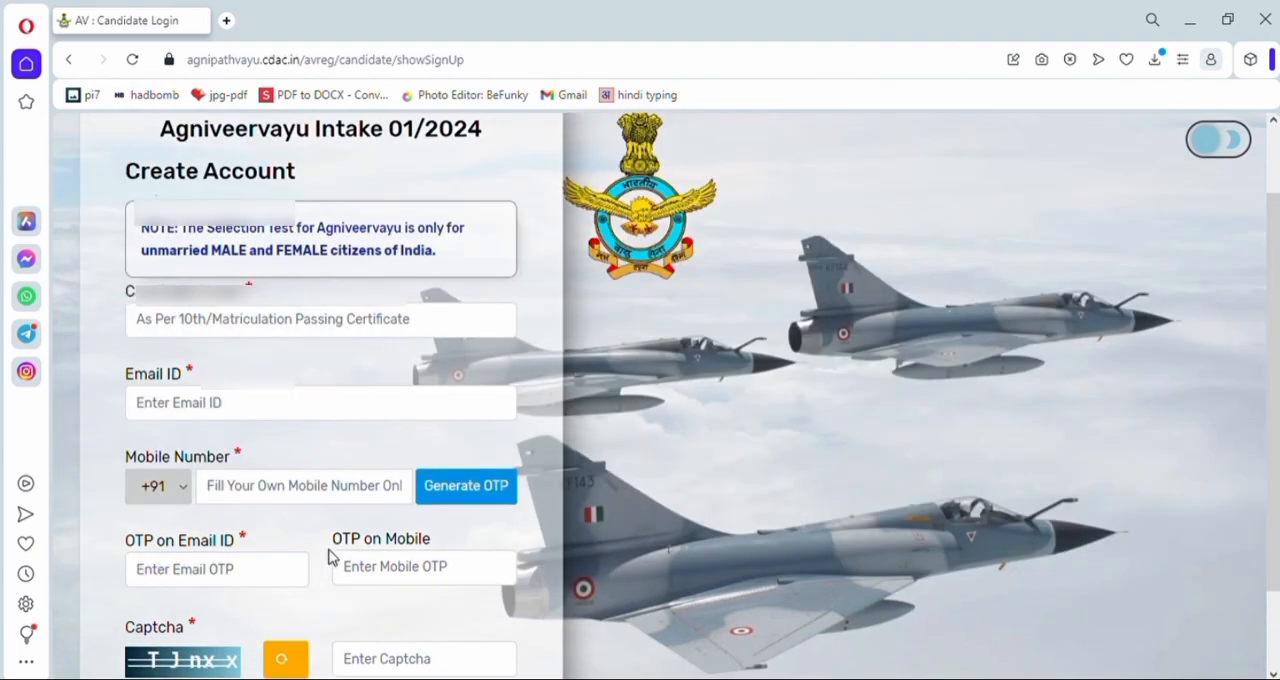
# - Refresh the captcha image on the Create Account form and enter the characters it displays
pyautogui.scroll(-2, 330, 556)
pyautogui.moveTo(125, 519); pyautogui.dragTo(205, 527)
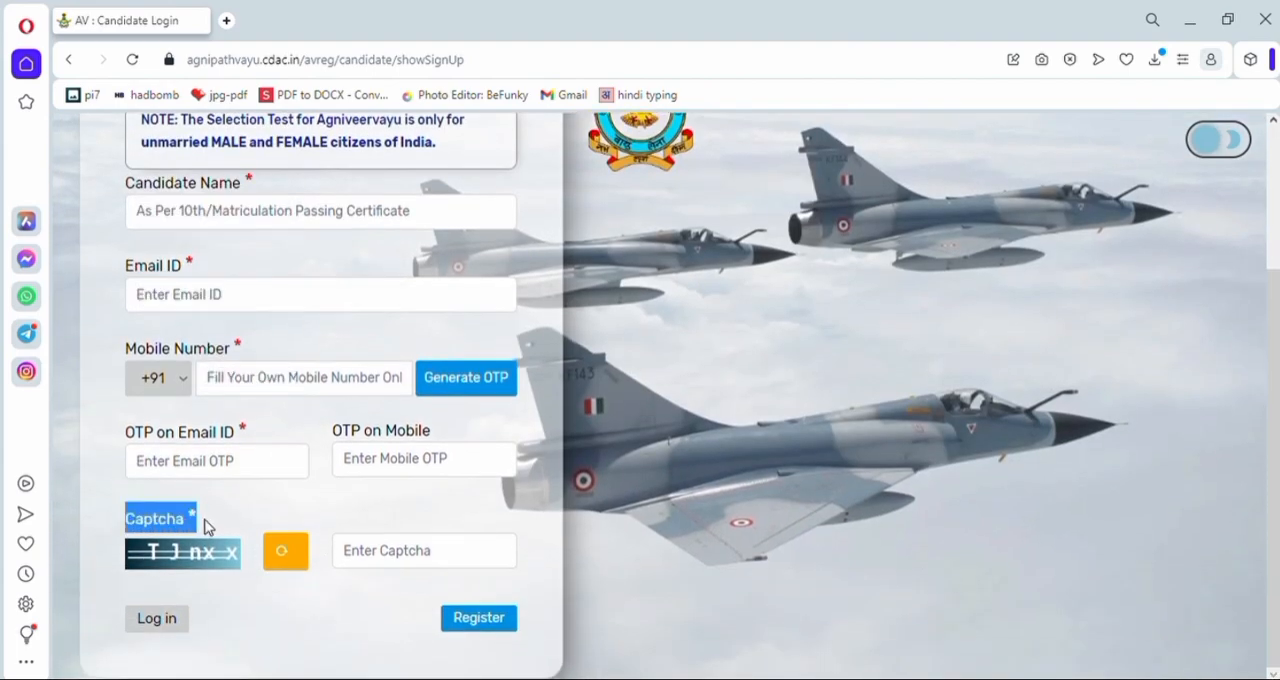
pyautogui.click(366, 552)
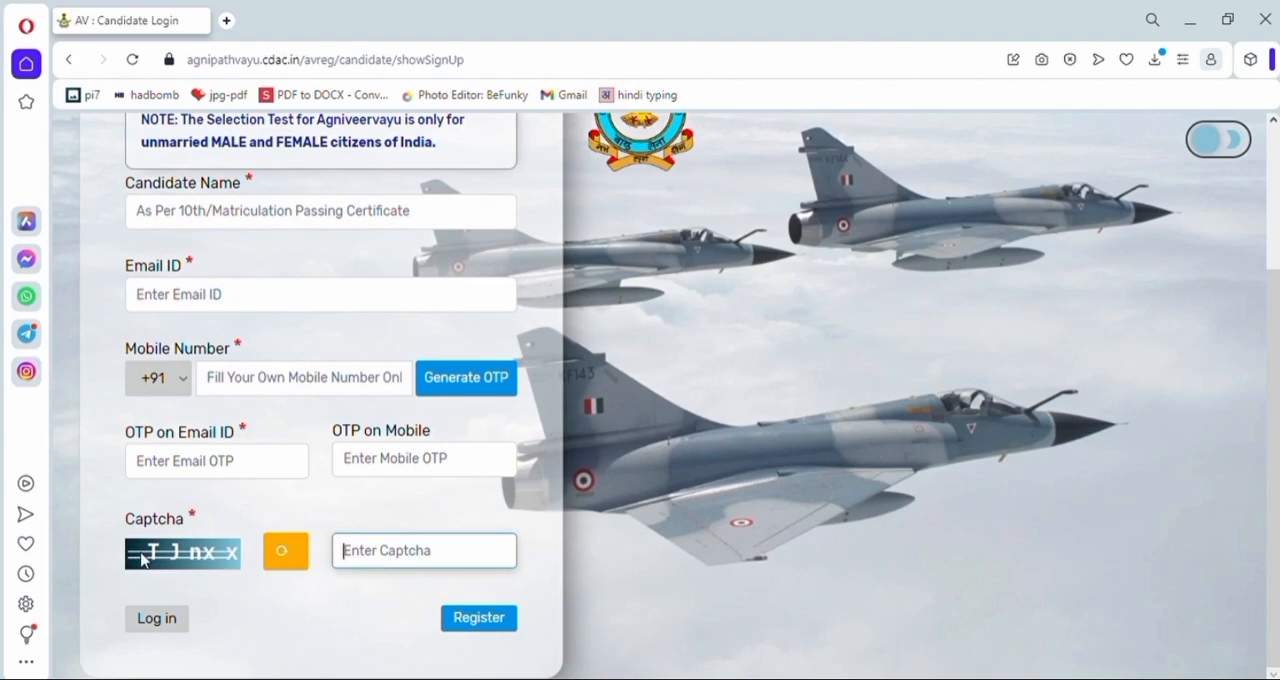
pyautogui.moveTo(109, 566); pyautogui.dragTo(223, 550)
pyautogui.click(286, 548)
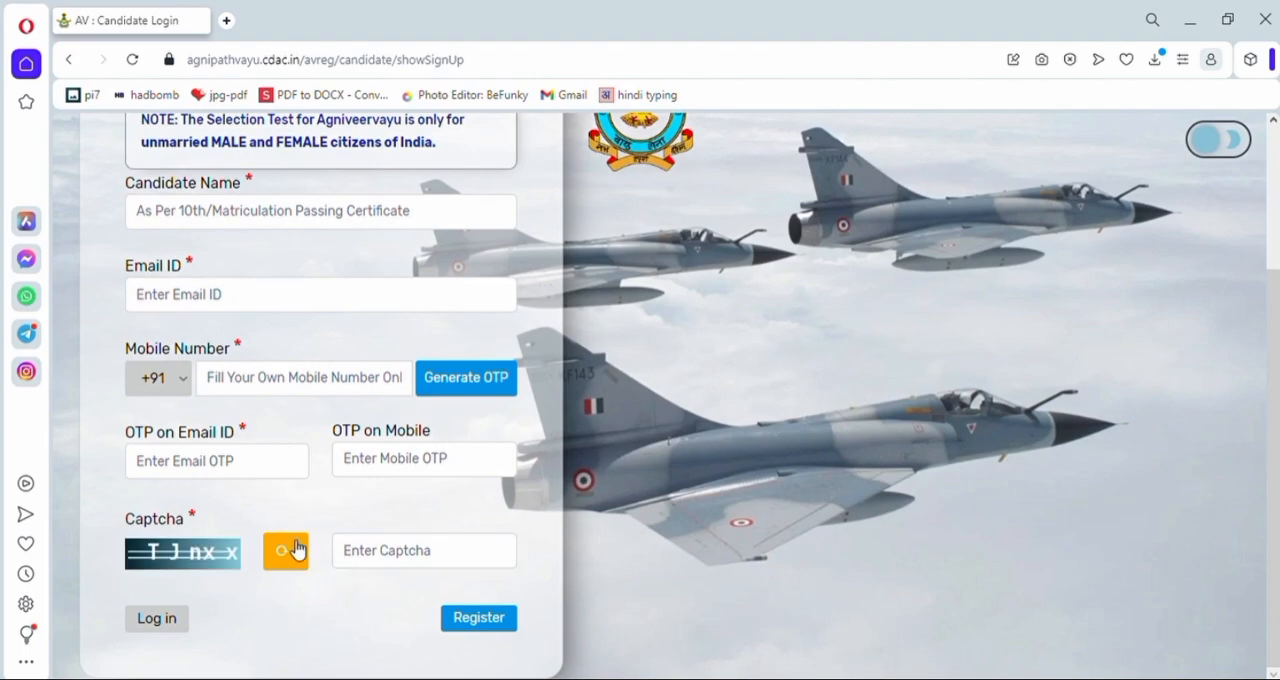
pyautogui.click(281, 556)
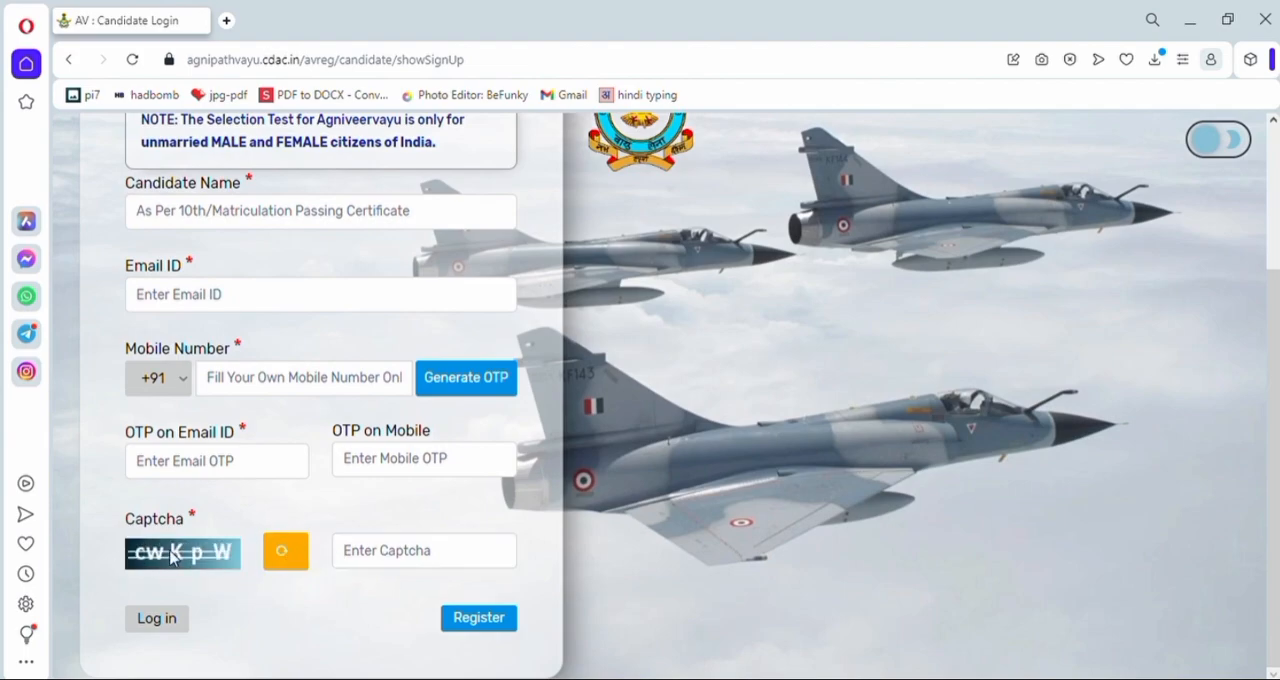
pyautogui.click(426, 558)
pyautogui.write('cwKpW')
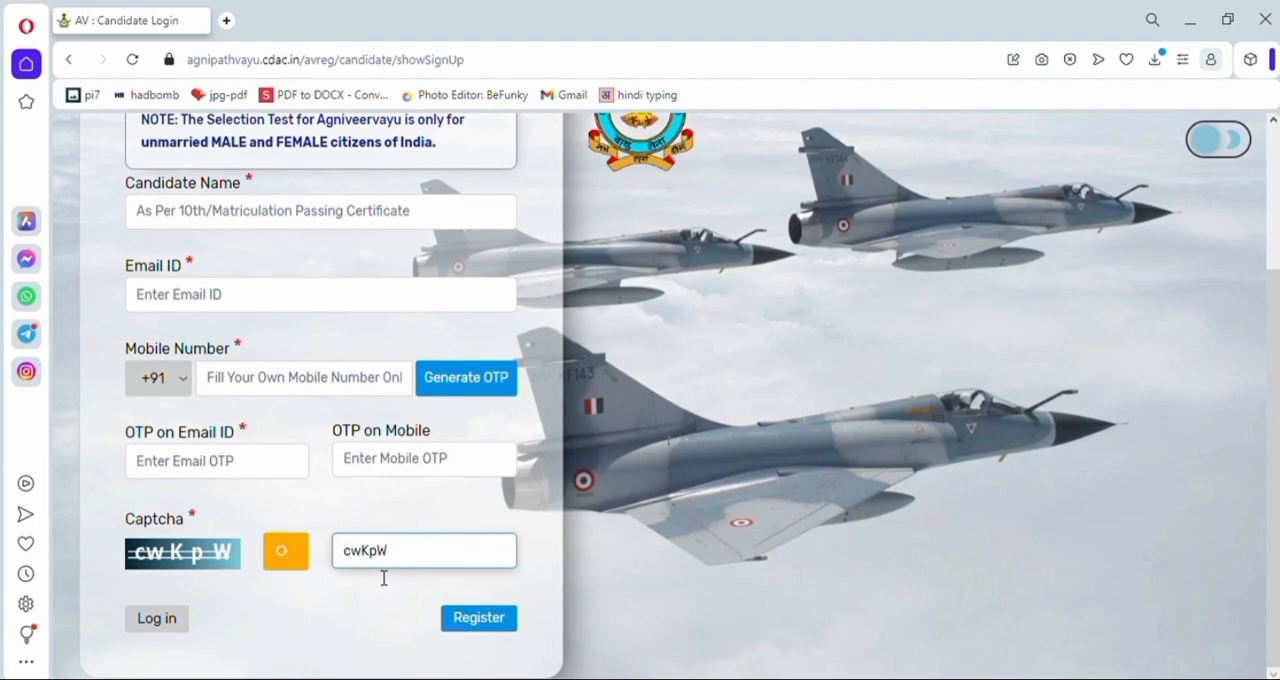
# - Submit the candidate registration and acknowledge the sign-up message
pyautogui.click(408, 597)
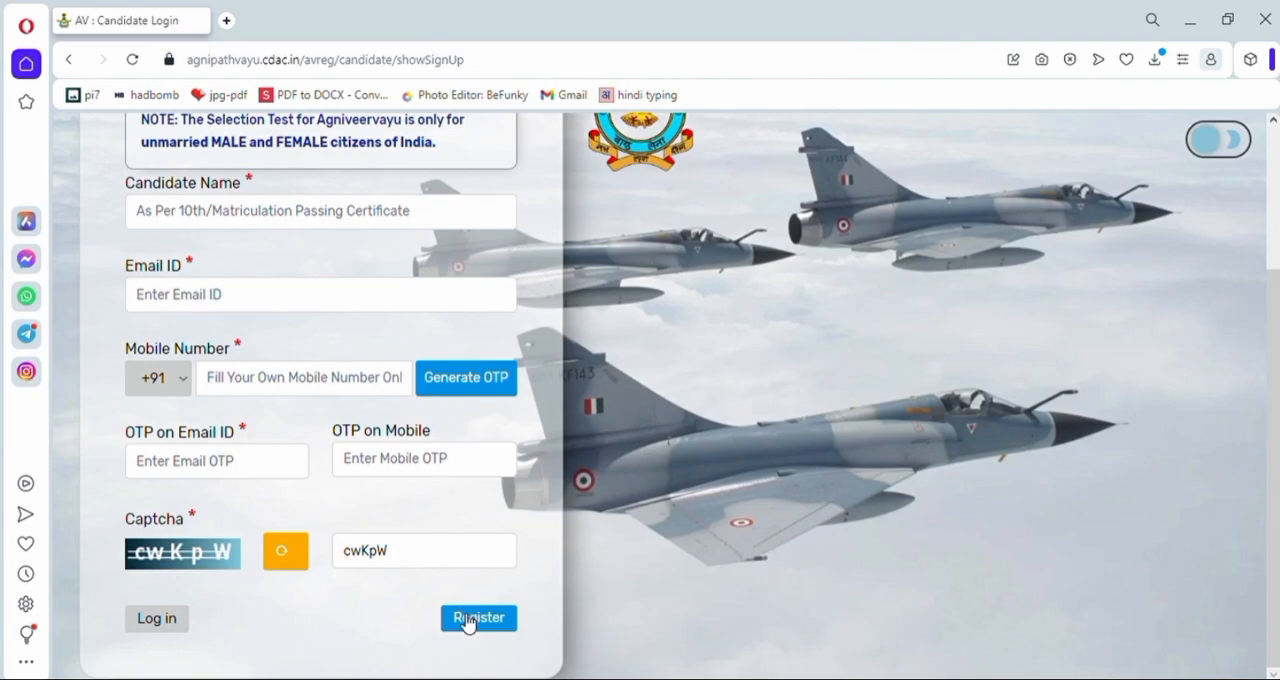
pyautogui.click(508, 626)
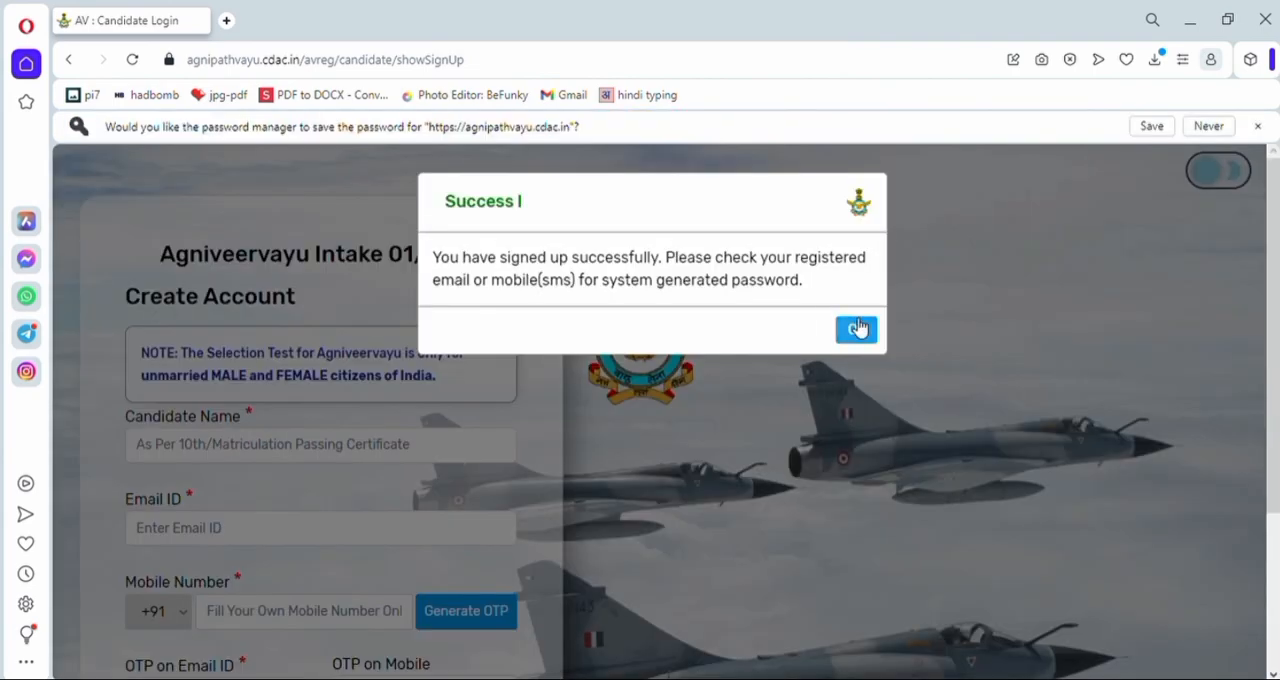
pyautogui.click(857, 330)
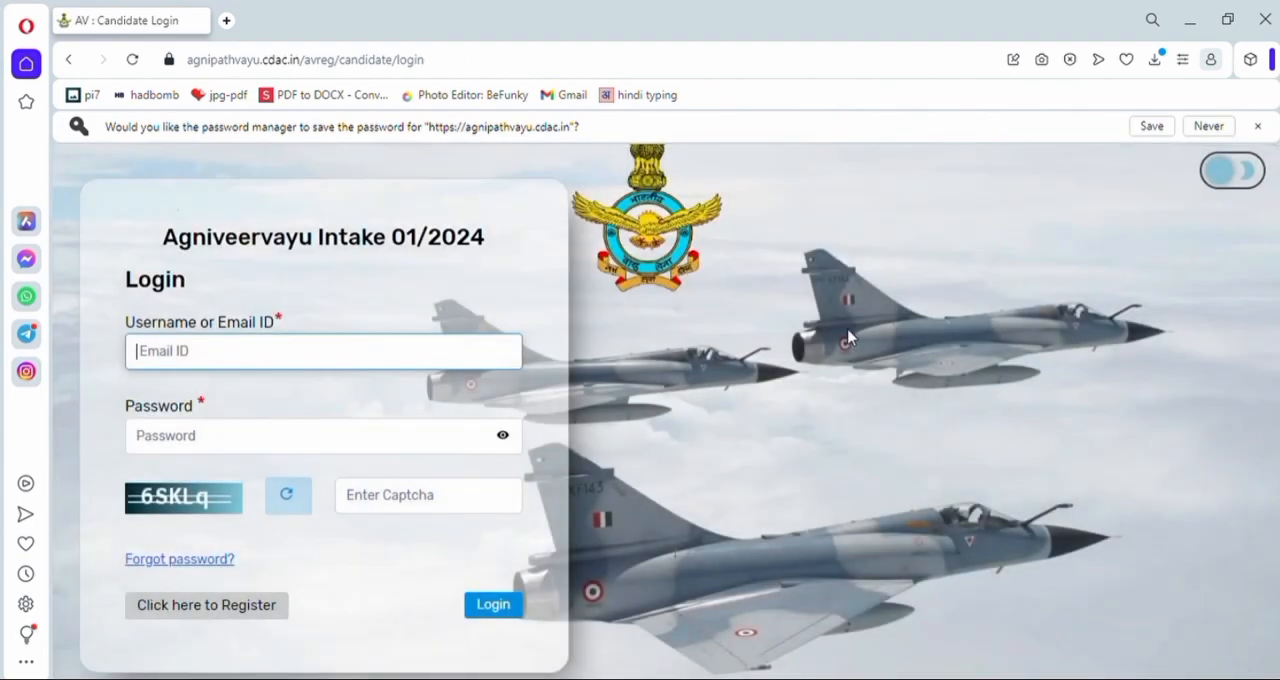
# - Log in with the registered email ID and the system-generated password
pyautogui.moveTo(124, 280); pyautogui.dragTo(189, 292)
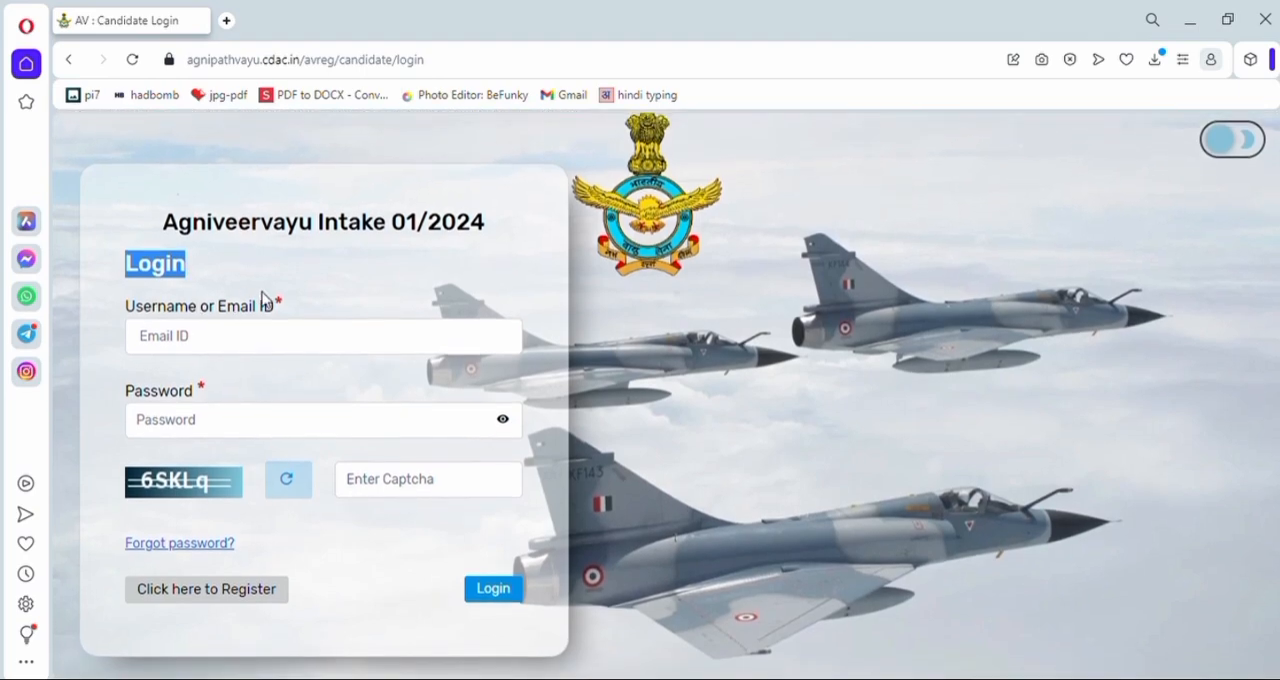
pyautogui.click(300, 297)
pyautogui.moveTo(126, 312); pyautogui.dragTo(278, 312)
pyautogui.moveTo(122, 392); pyautogui.dragTo(209, 402)
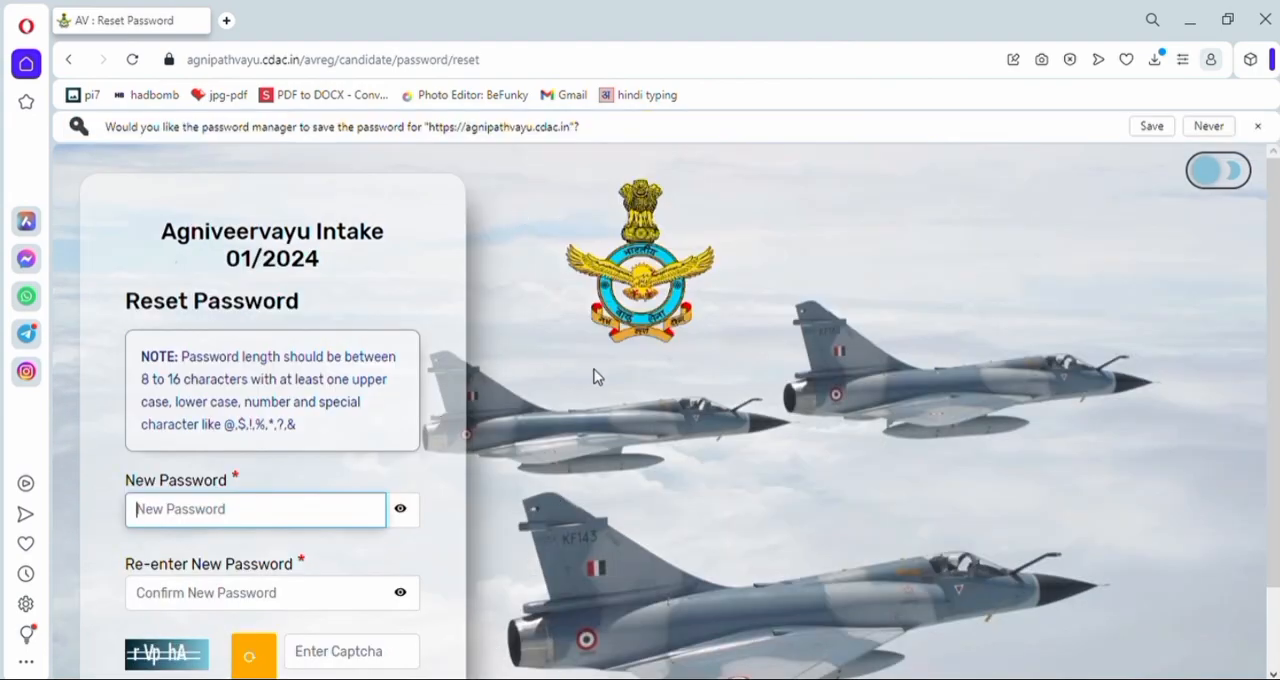
# - Enter and confirm a new account password meeting the 8 to 16 character rule, reset the password and acknowledge the message
pyautogui.scroll(-1, 488, 430)
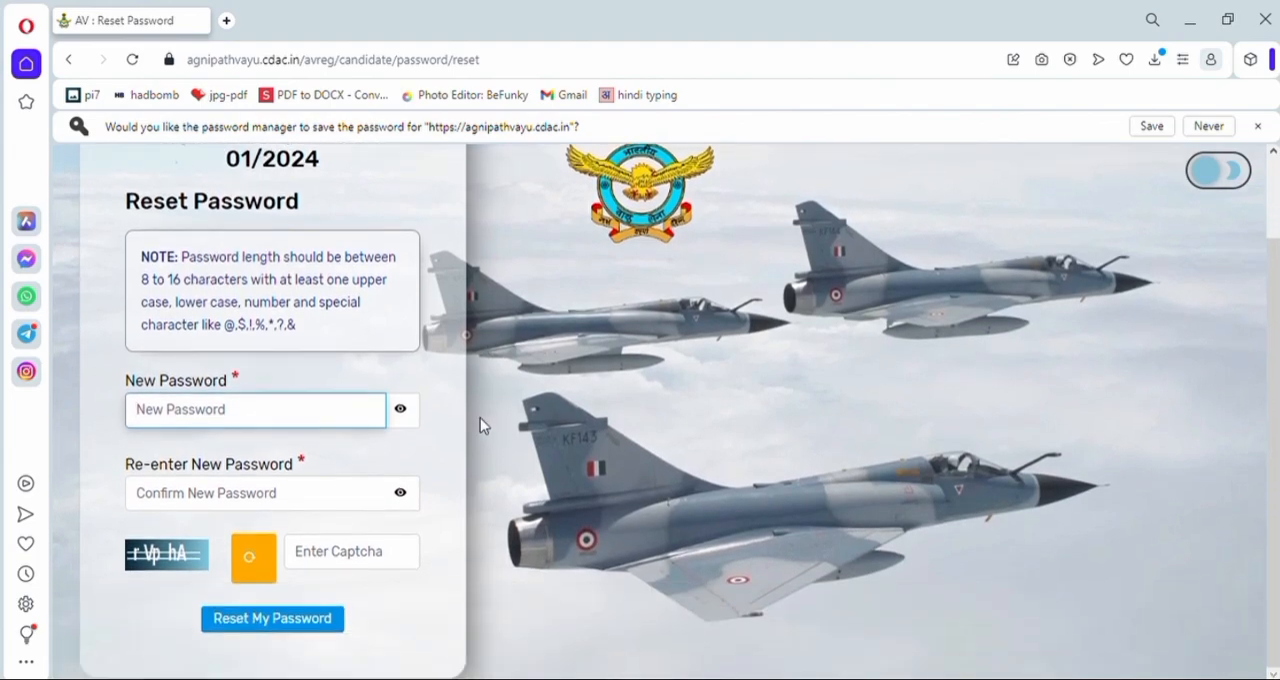
pyautogui.moveTo(126, 464); pyautogui.dragTo(296, 472)
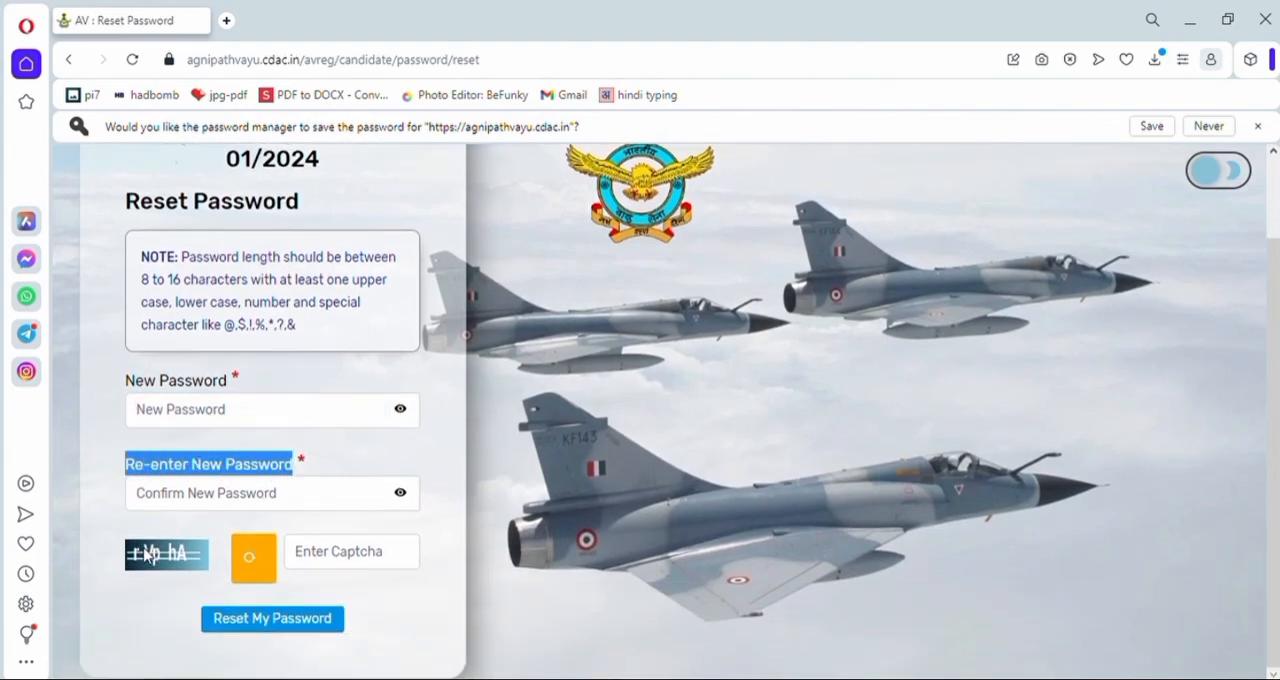
pyautogui.moveTo(128, 268); pyautogui.dragTo(406, 286)
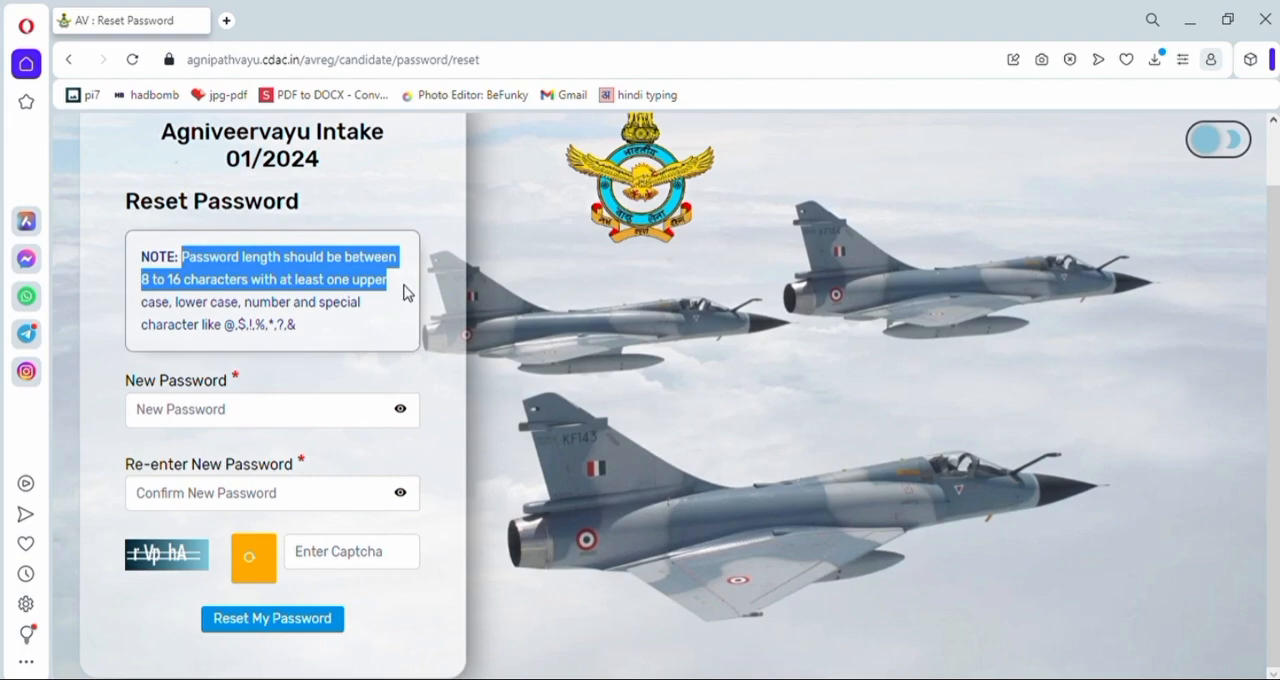
pyautogui.moveTo(406, 297); pyautogui.dragTo(406, 306)
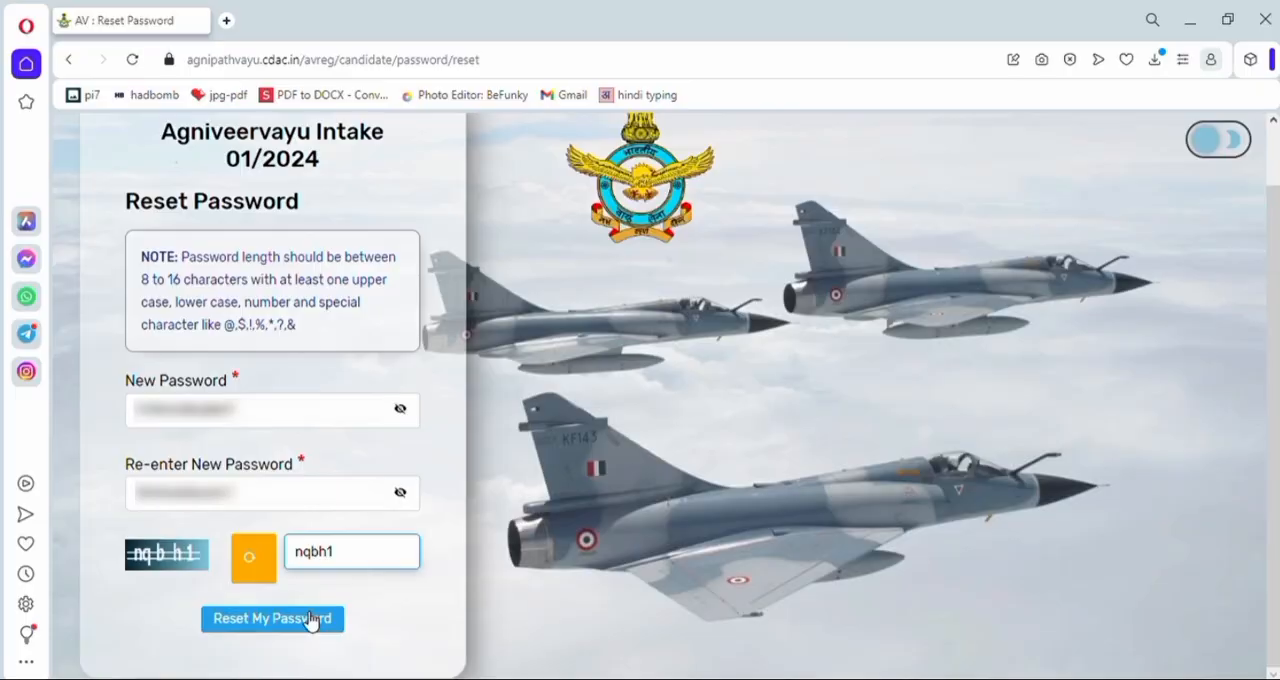
pyautogui.click(305, 617)
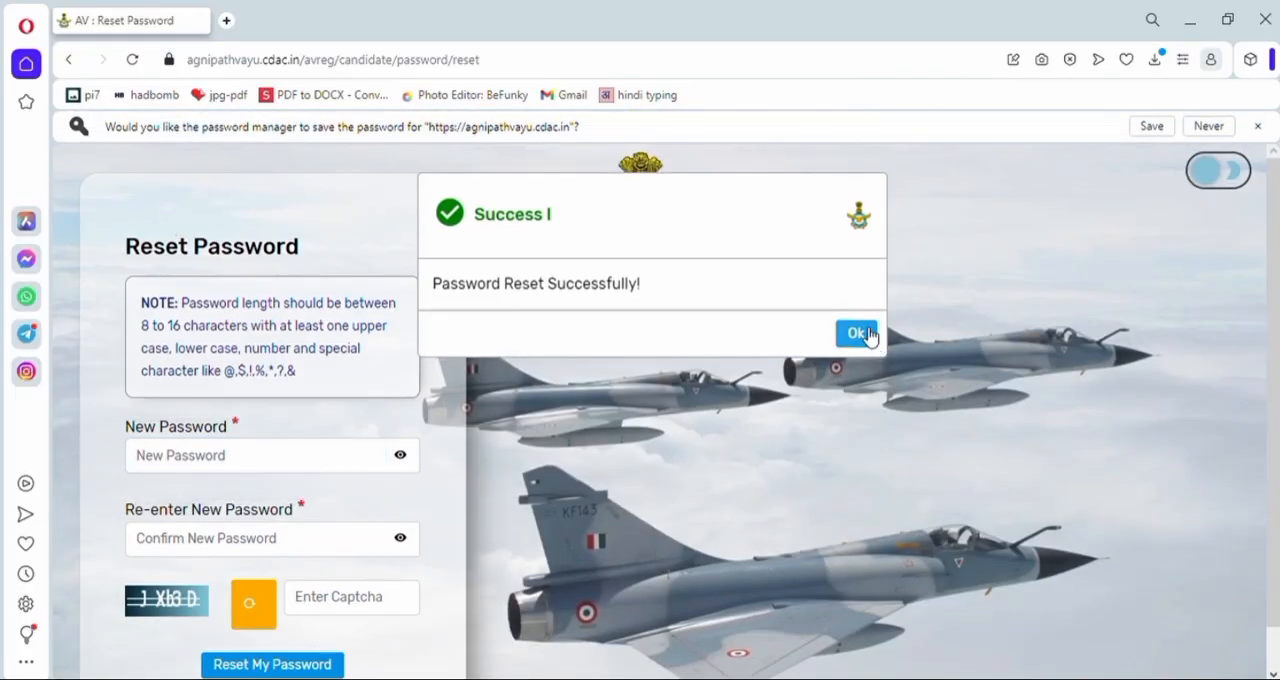
pyautogui.click(858, 336)
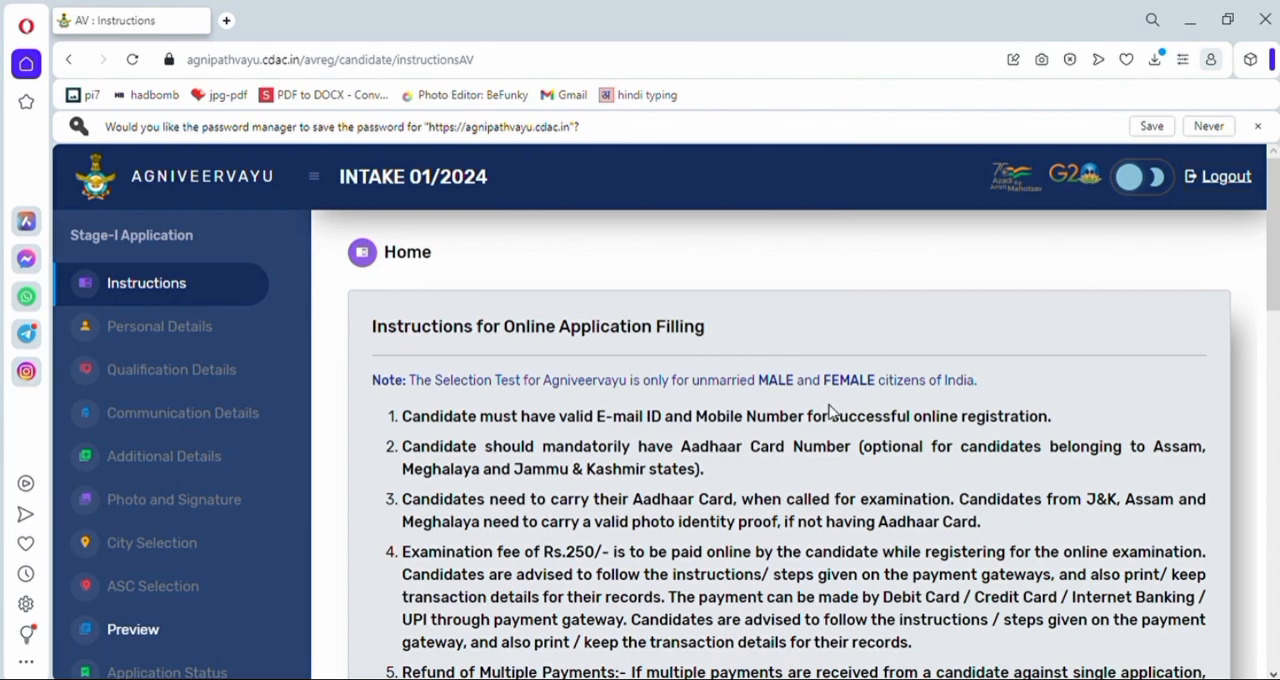
# - Read the application instructions covering Aadhaar, the Rs.250 examination fee and the refund of multiple payments
pyautogui.scroll(-1, 834, 396)
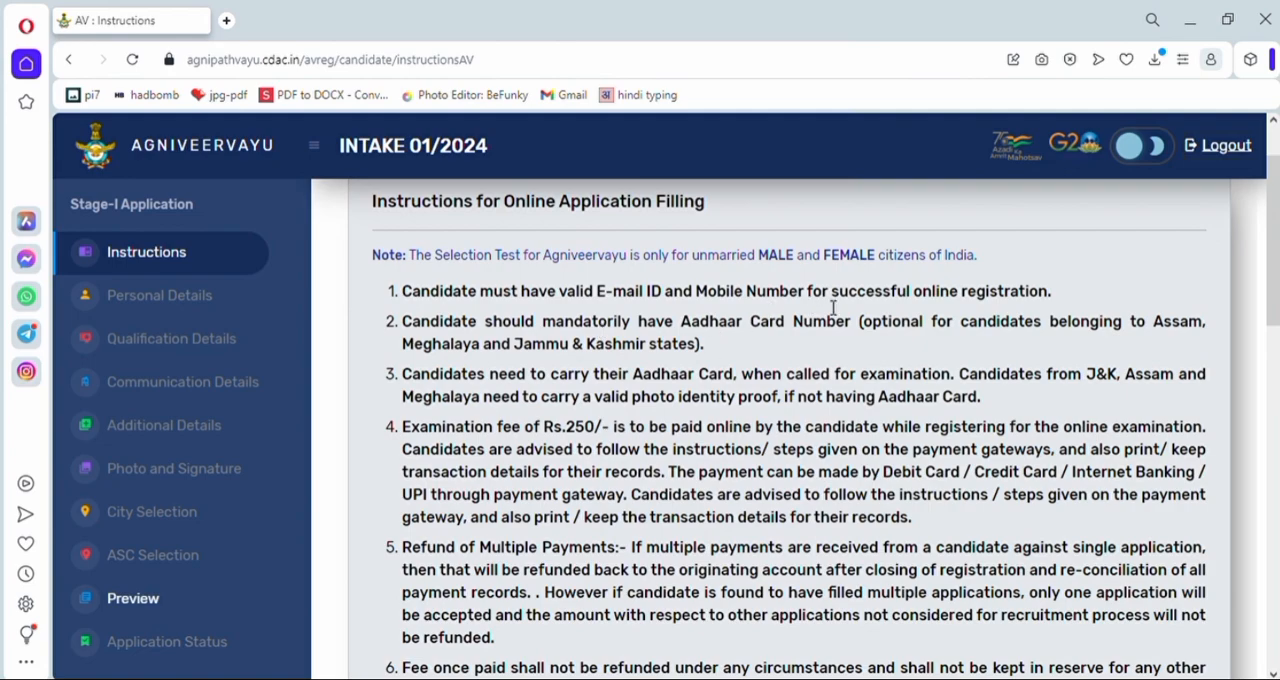
pyautogui.scroll(-2, 1005, 305)
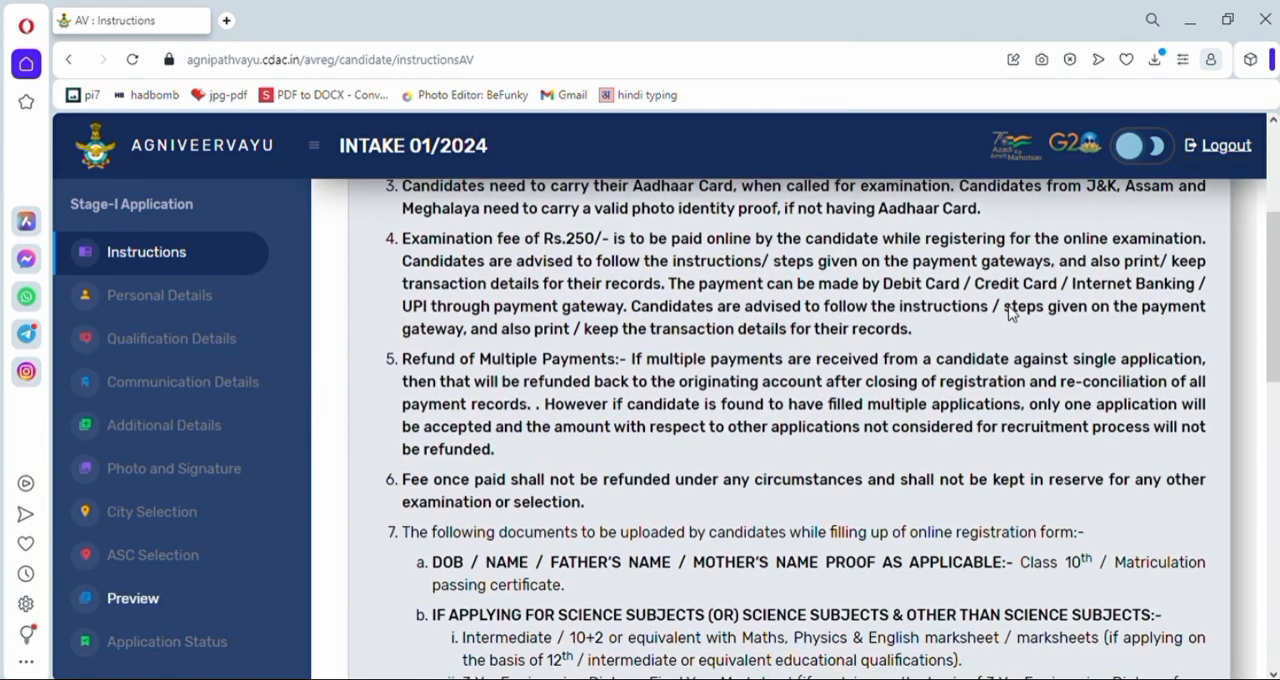
pyautogui.scroll(2, 1017, 313)
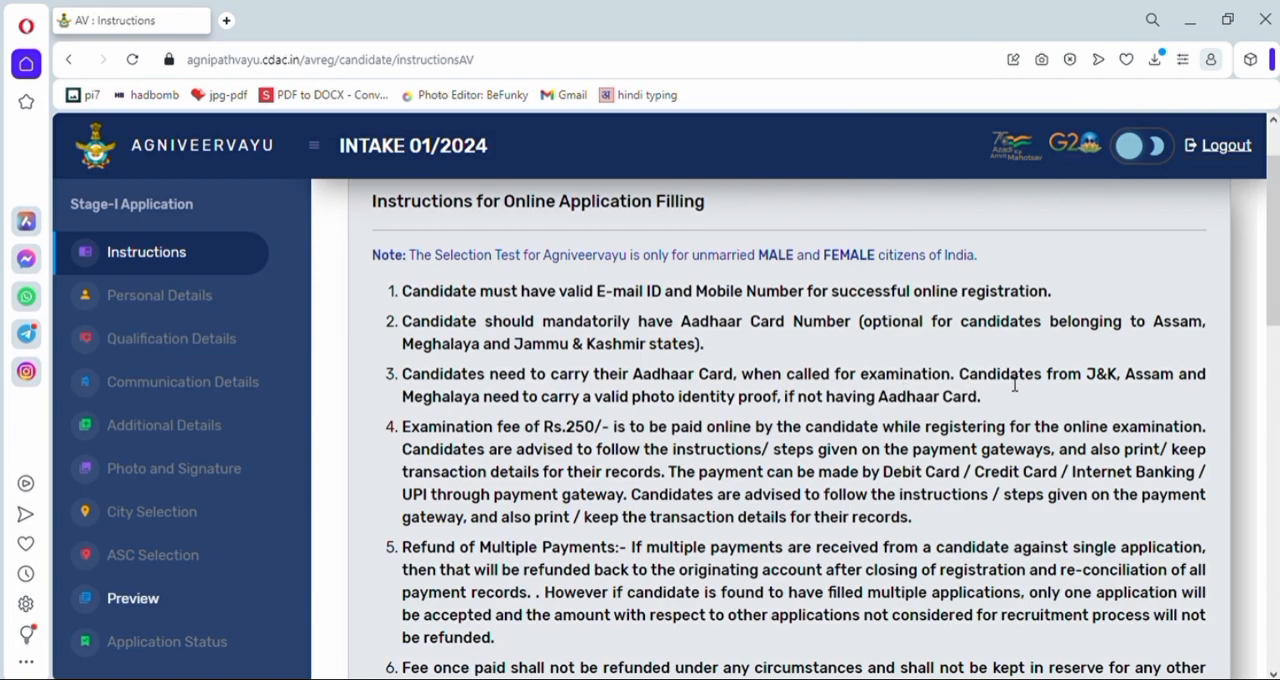
pyautogui.scroll(-1, 1035, 414)
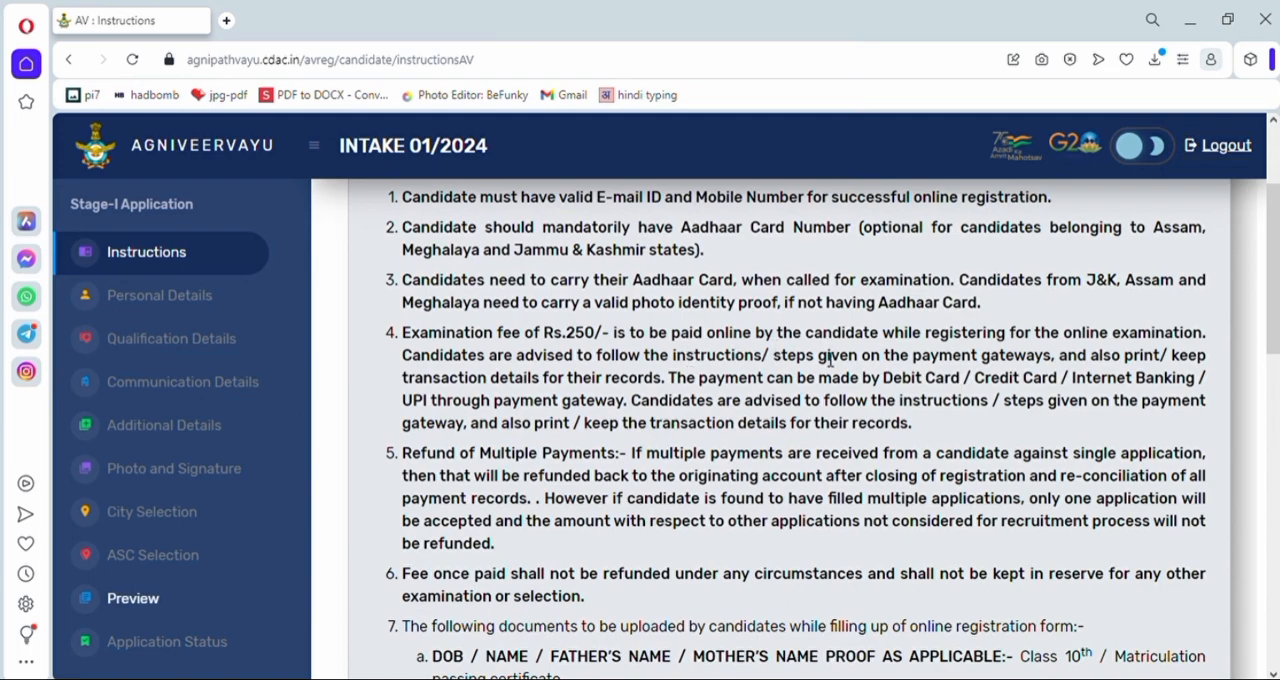
pyautogui.scroll(-1, 360, 367)
pyautogui.moveTo(401, 362); pyautogui.dragTo(629, 370)
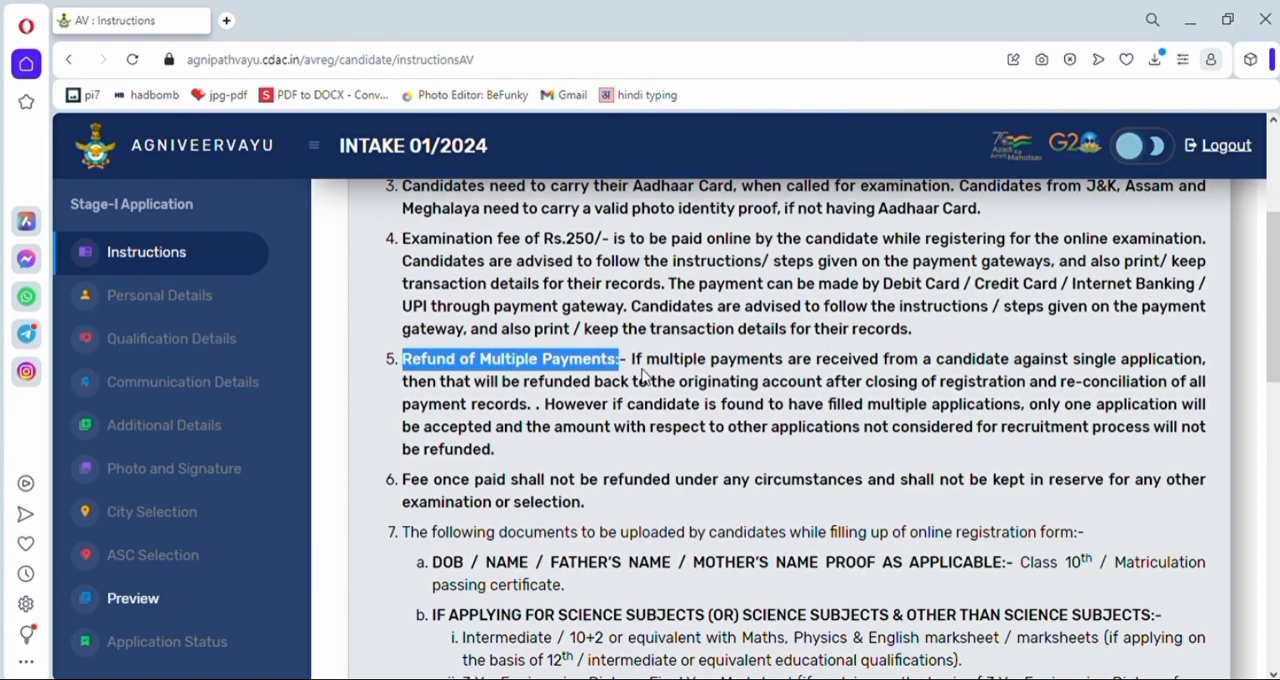
pyautogui.moveTo(633, 368); pyautogui.dragTo(1214, 372)
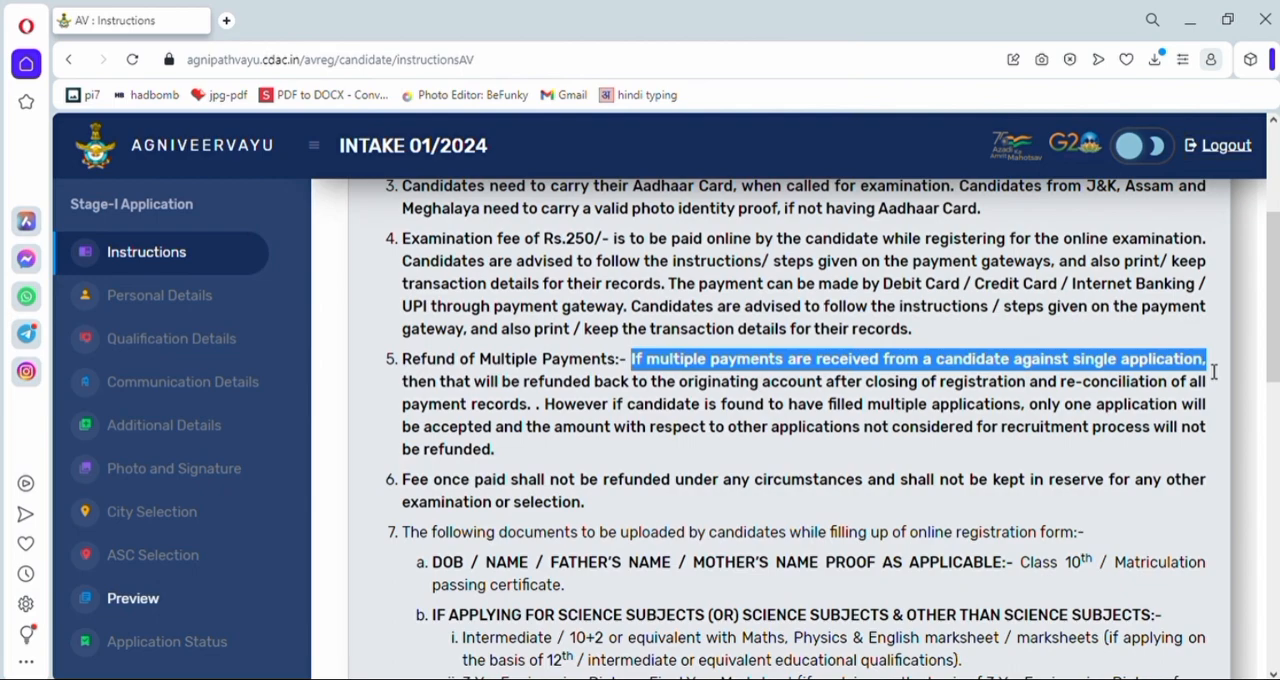
pyautogui.moveTo(399, 383); pyautogui.dragTo(1210, 392)
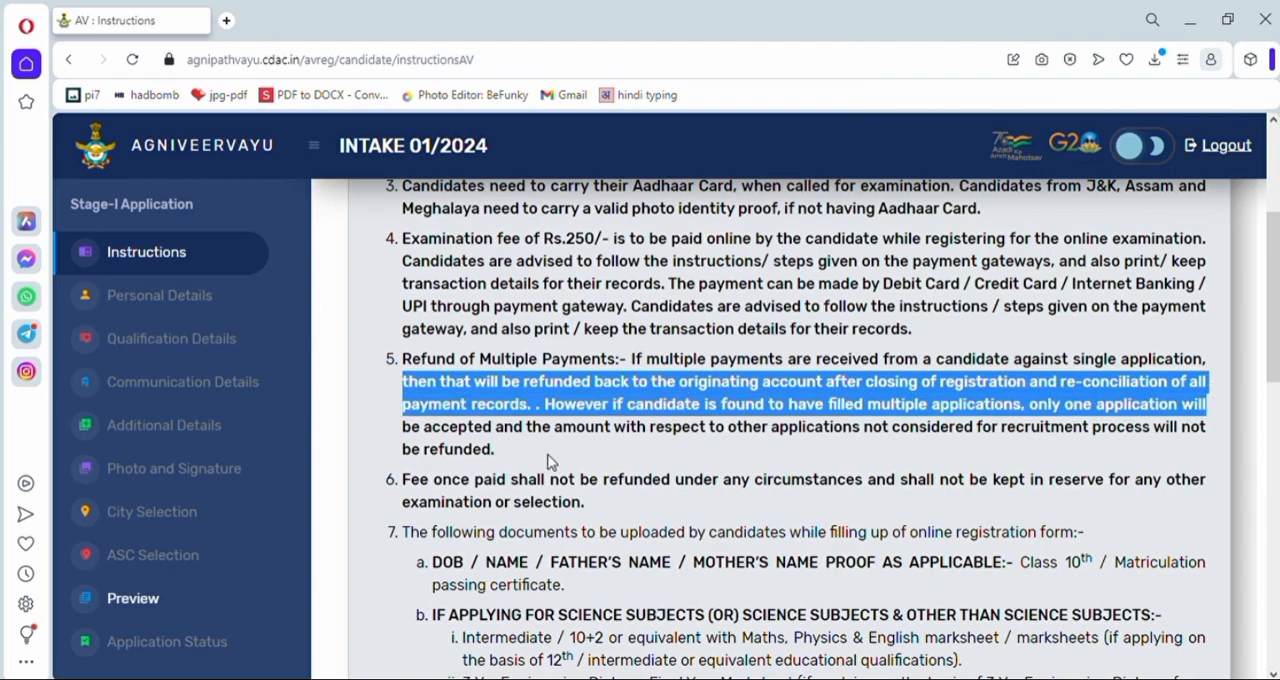
pyautogui.click(355, 427)
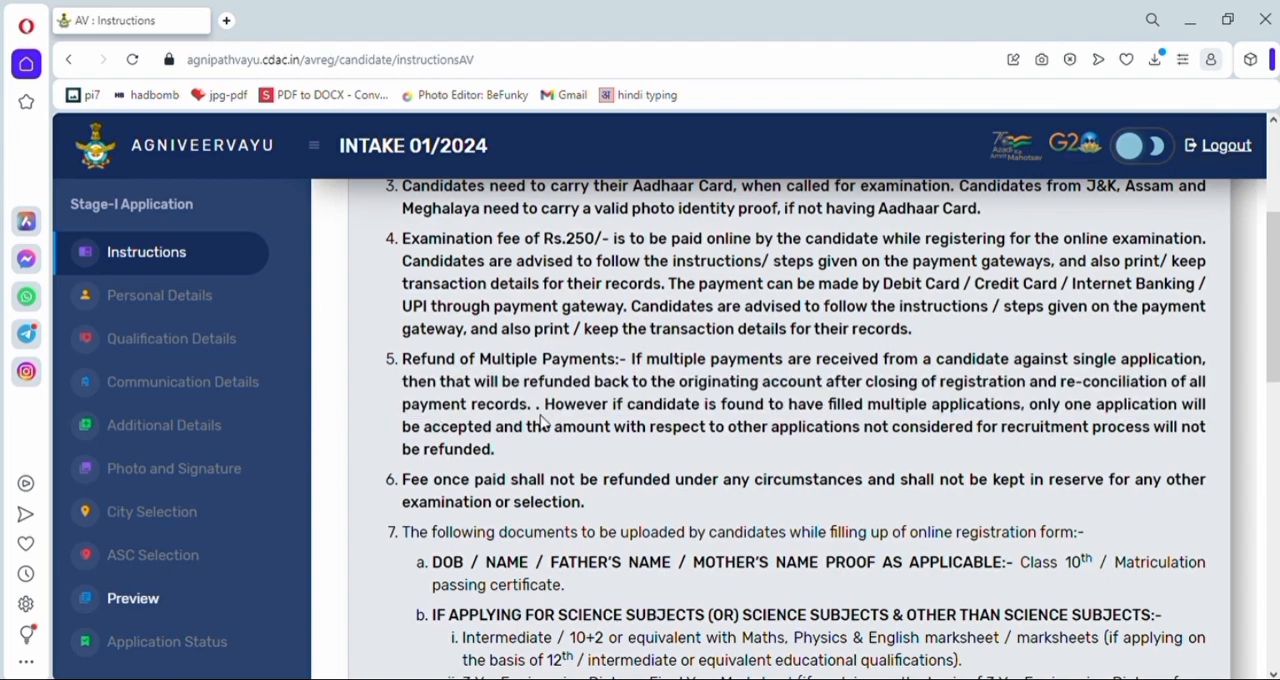
pyautogui.moveTo(544, 410); pyautogui.dragTo(1195, 420)
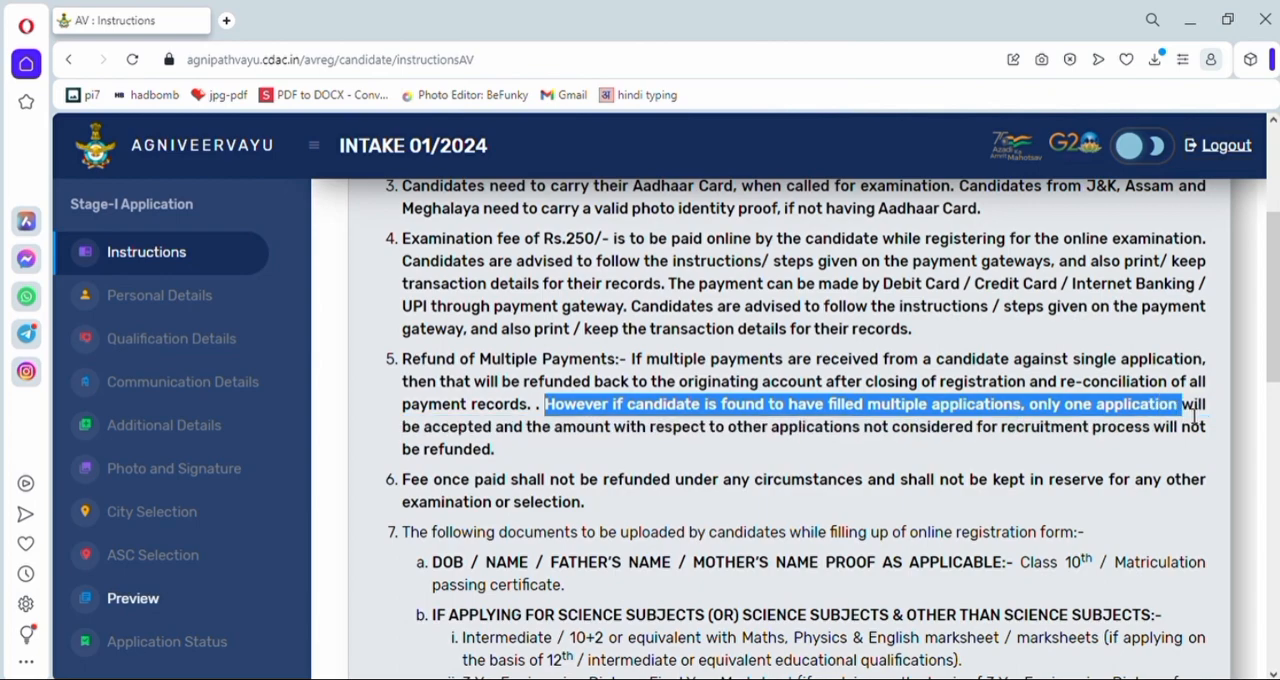
pyautogui.moveTo(1194, 417); pyautogui.dragTo(1214, 433)
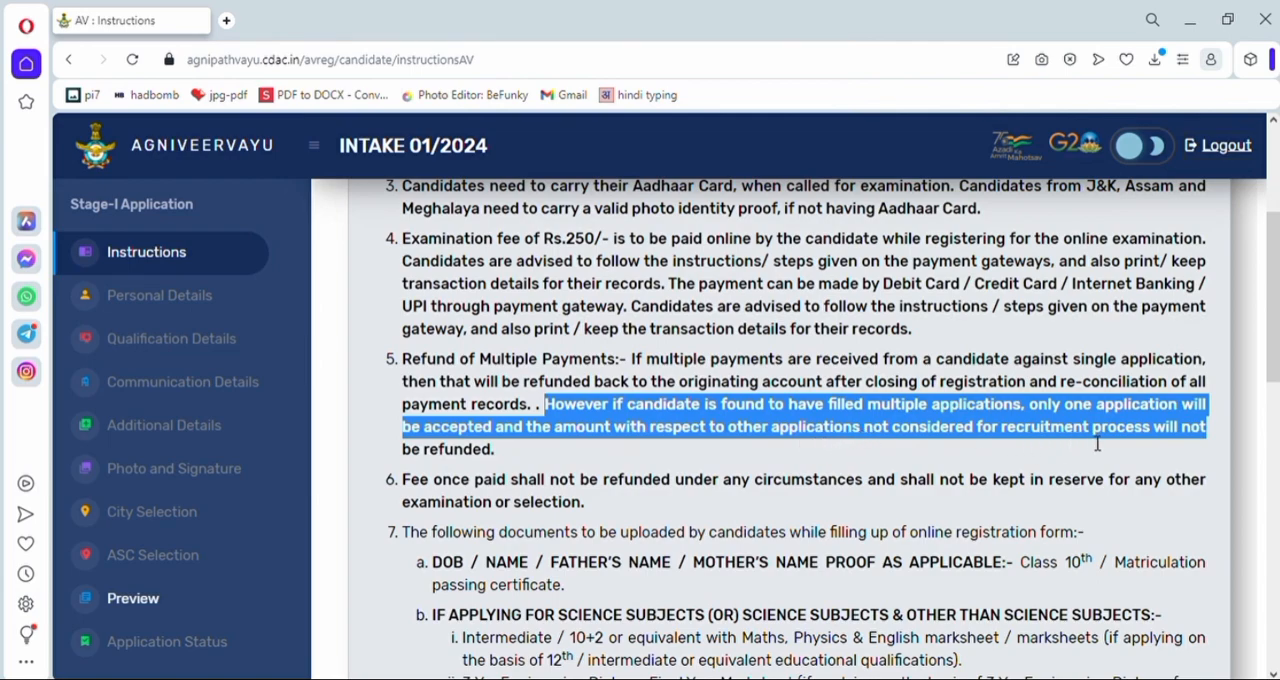
pyautogui.moveTo(387, 455); pyautogui.dragTo(502, 463)
pyautogui.click(531, 452)
# - Read the upload requirements for the passport photograph, left thumb impression, candidate's signature and parents' signature
pyautogui.scroll(-10, 534, 457)
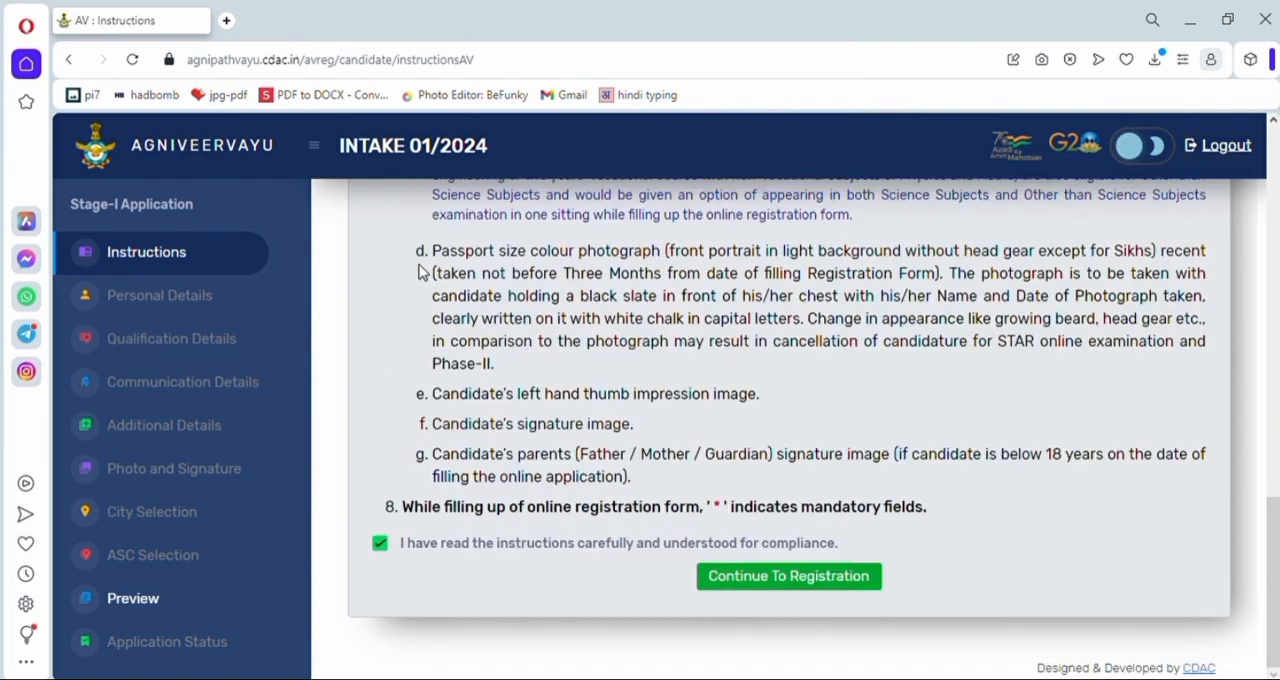
pyautogui.moveTo(414, 256); pyautogui.dragTo(1228, 276)
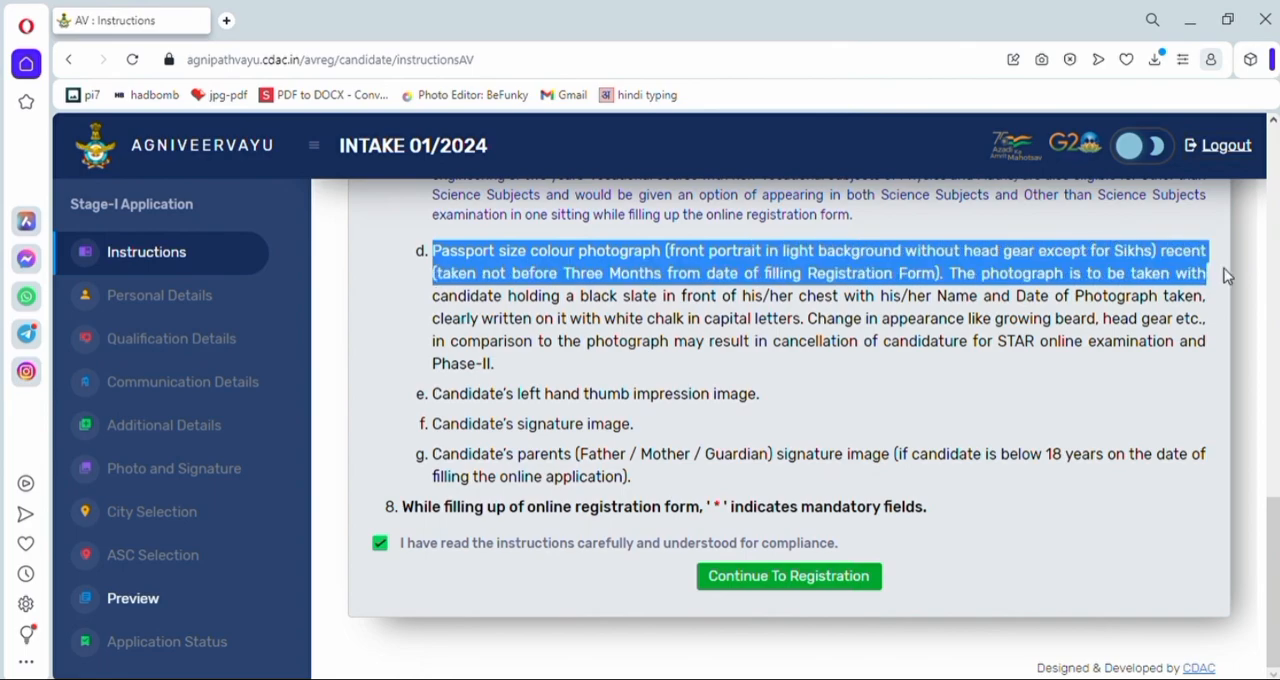
pyautogui.moveTo(1228, 276); pyautogui.dragTo(1220, 296)
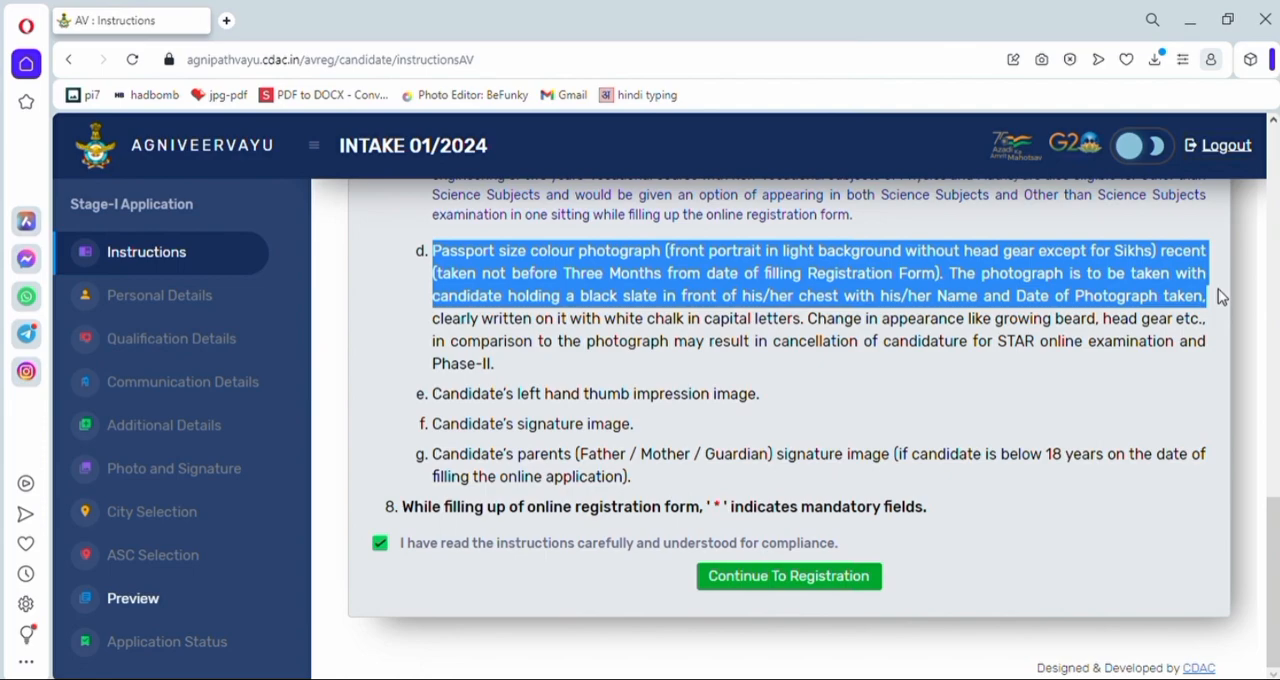
pyautogui.click(1215, 314)
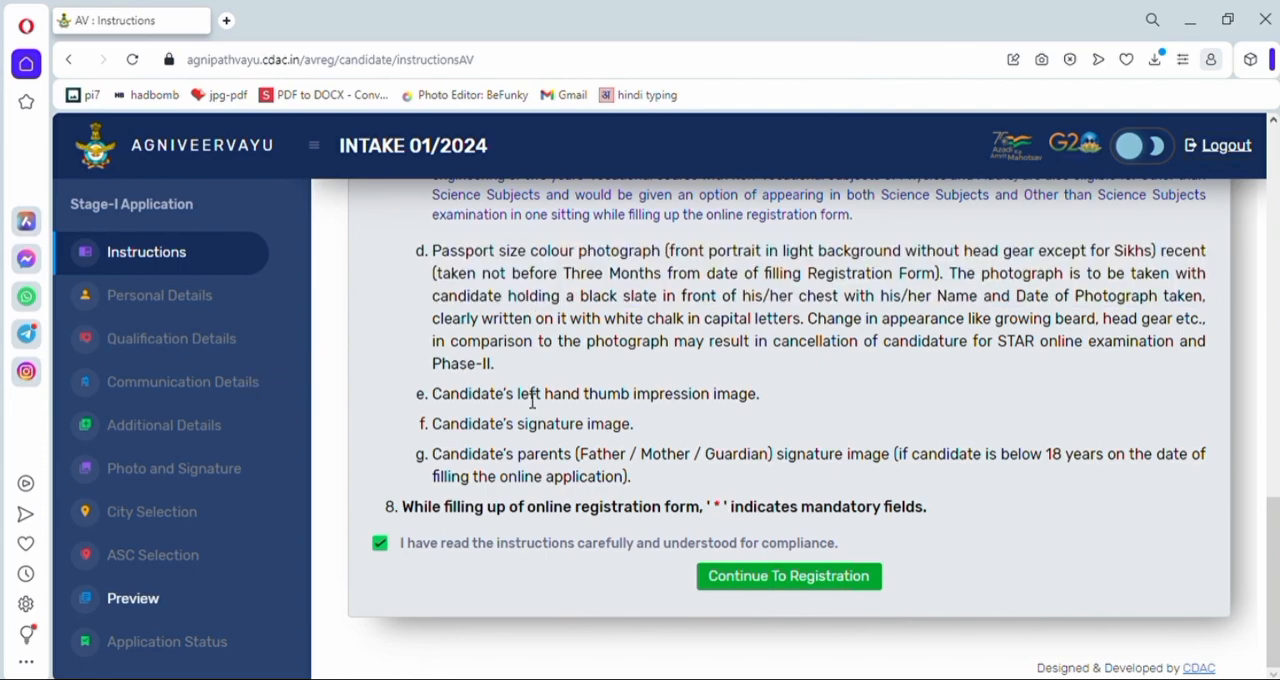
pyautogui.moveTo(430, 394); pyautogui.dragTo(765, 397)
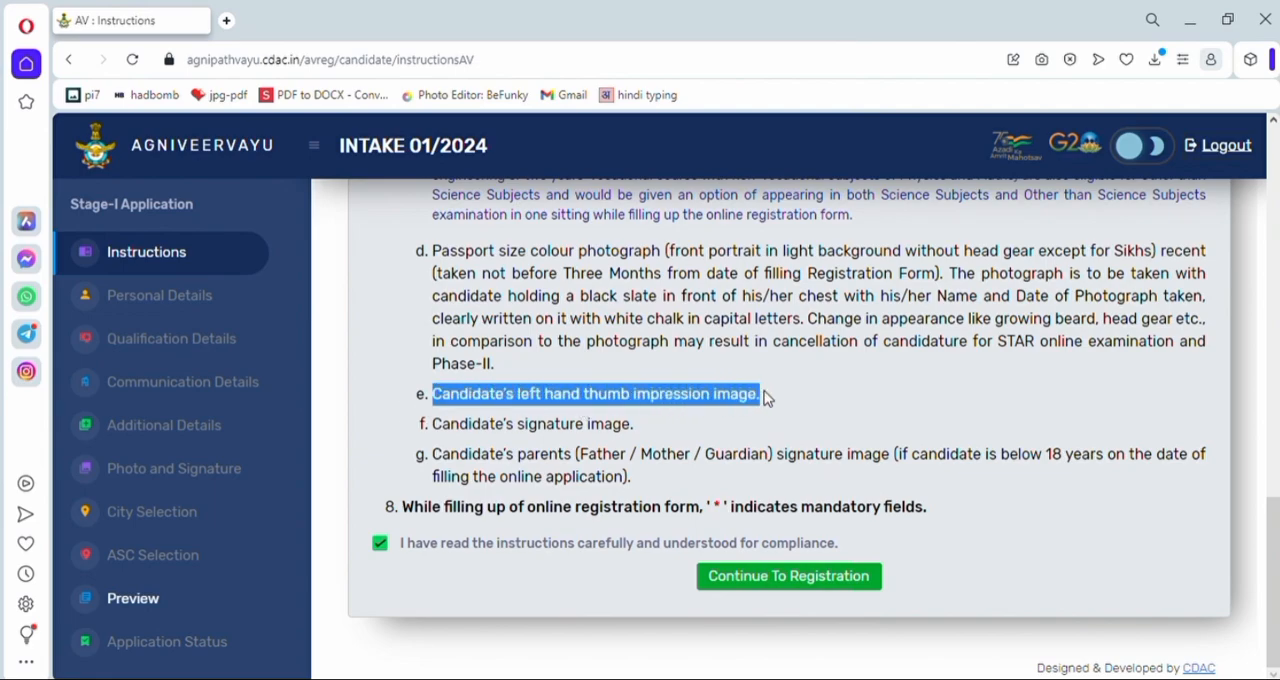
pyautogui.moveTo(396, 436); pyautogui.dragTo(690, 437)
pyautogui.moveTo(383, 458); pyautogui.dragTo(1207, 475)
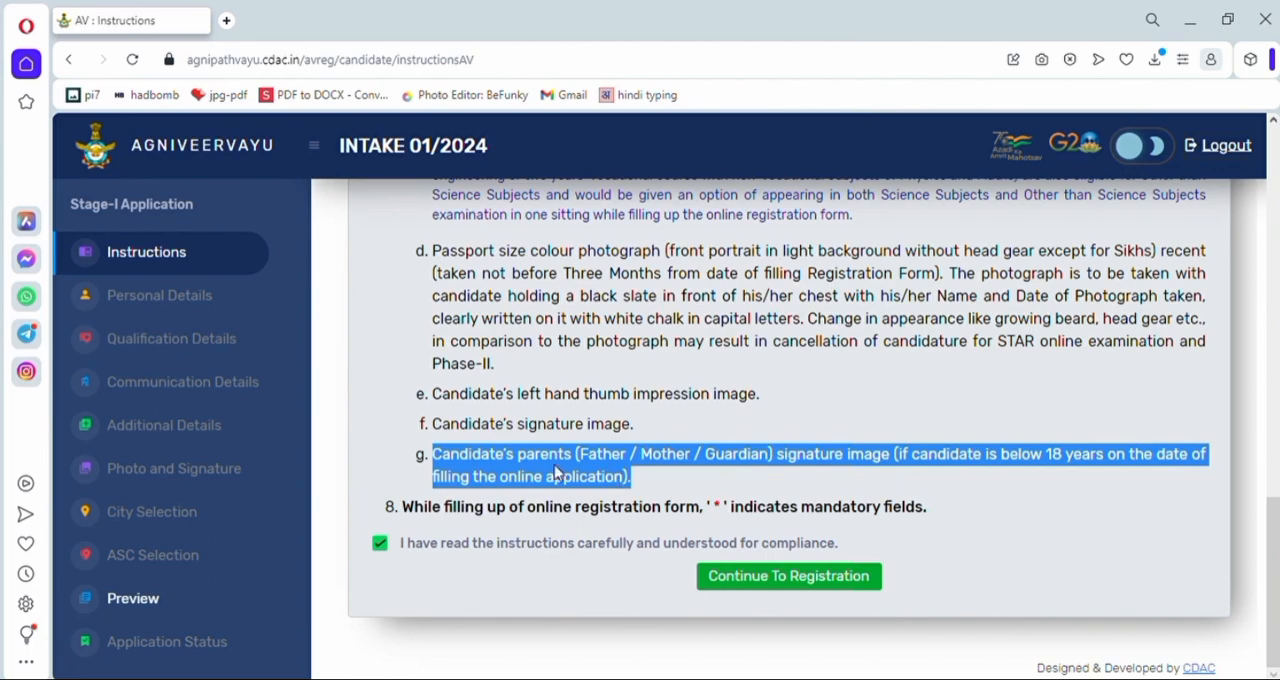
pyautogui.click(379, 474)
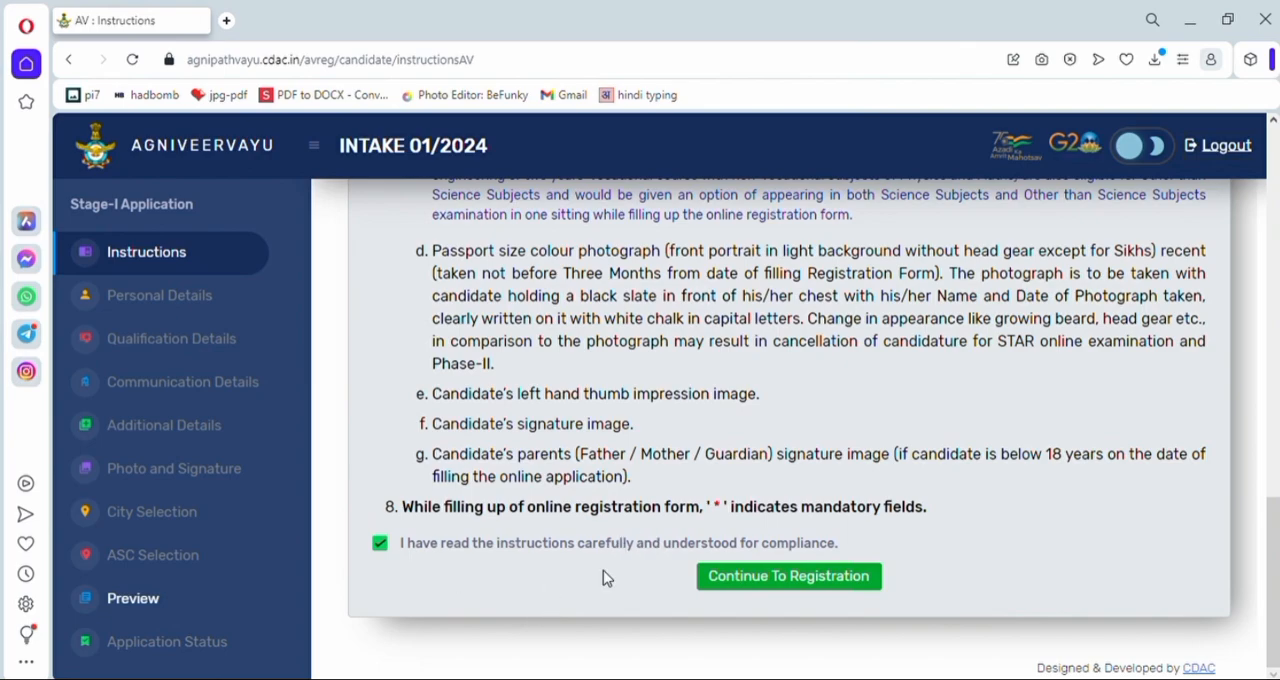
# - Continue from the instructions to the Personal Details section of the registration
pyautogui.click(818, 588)
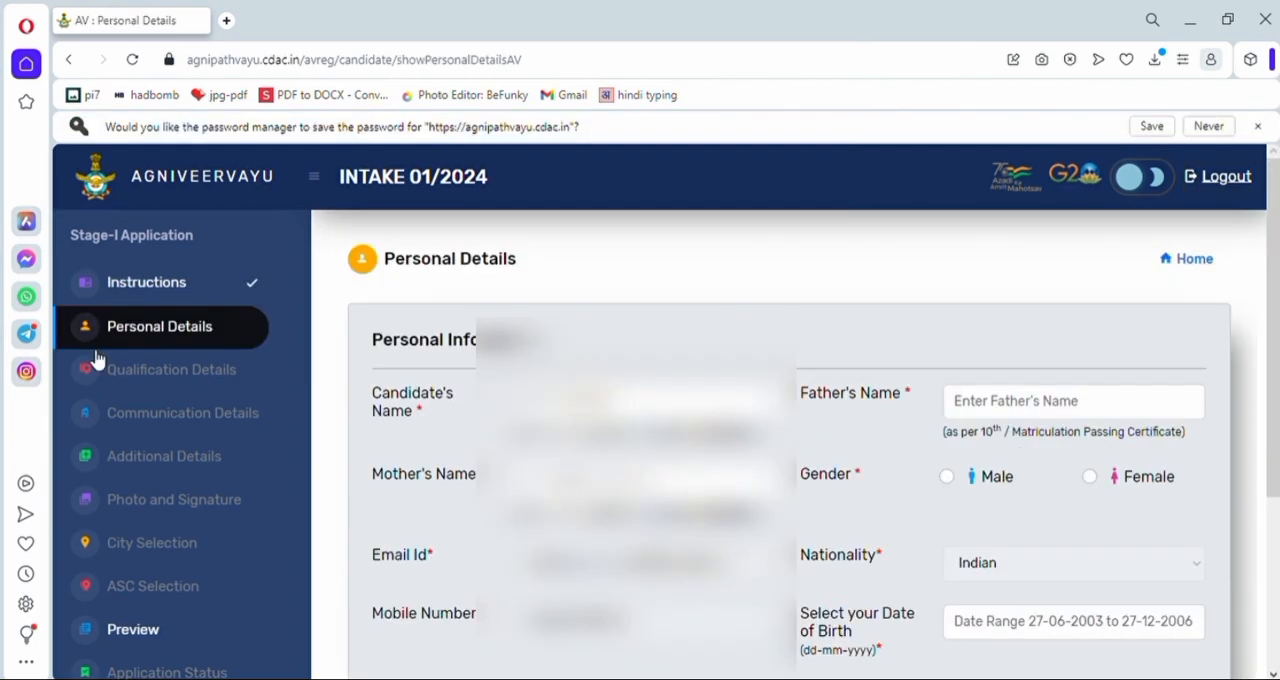
pyautogui.moveTo(374, 346); pyautogui.dragTo(548, 346)
pyautogui.click(552, 348)
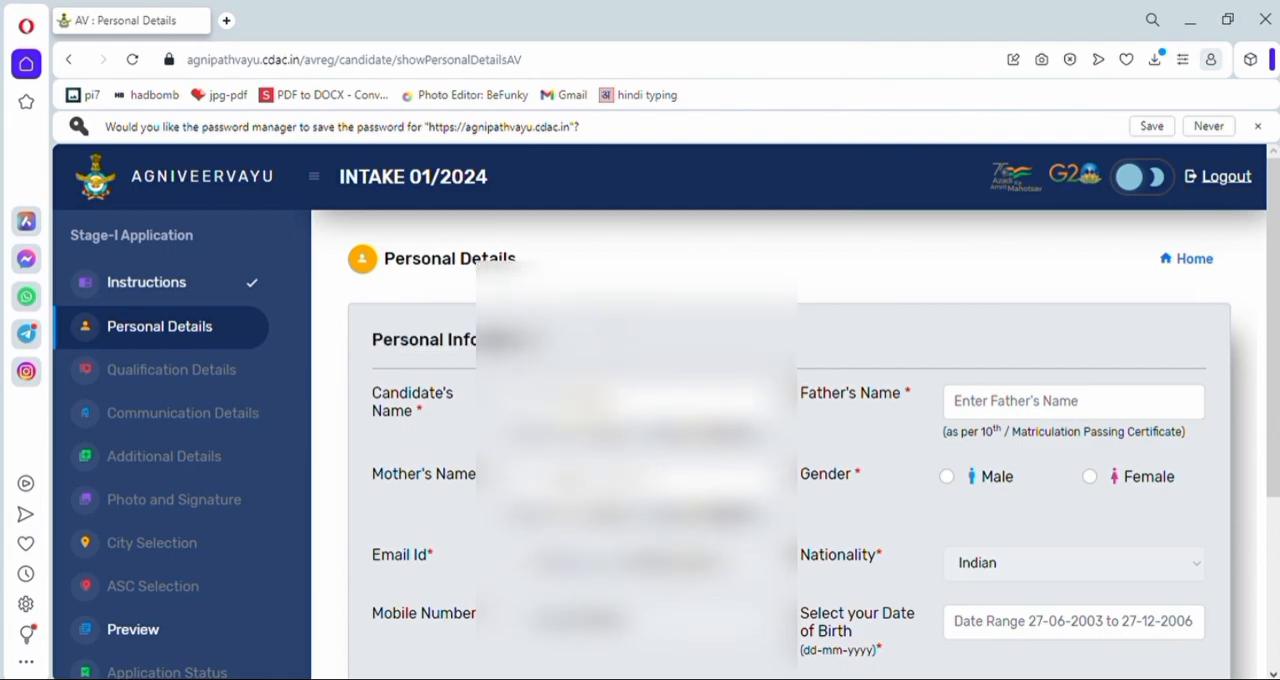
# - Enter the father's name and the mother's name in the Personal Details form
pyautogui.scroll(-1, 560, 370)
pyautogui.scroll(-1, 790, 450)
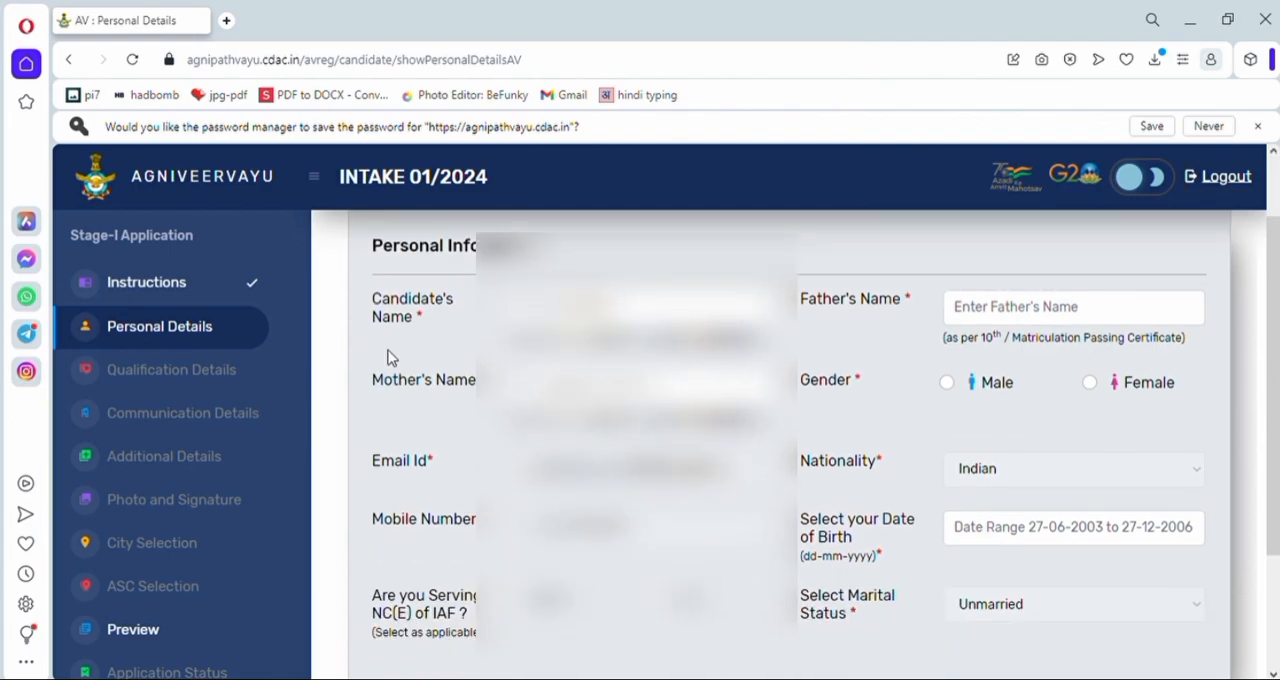
pyautogui.click(1005, 318)
pyautogui.write('RAMESH')
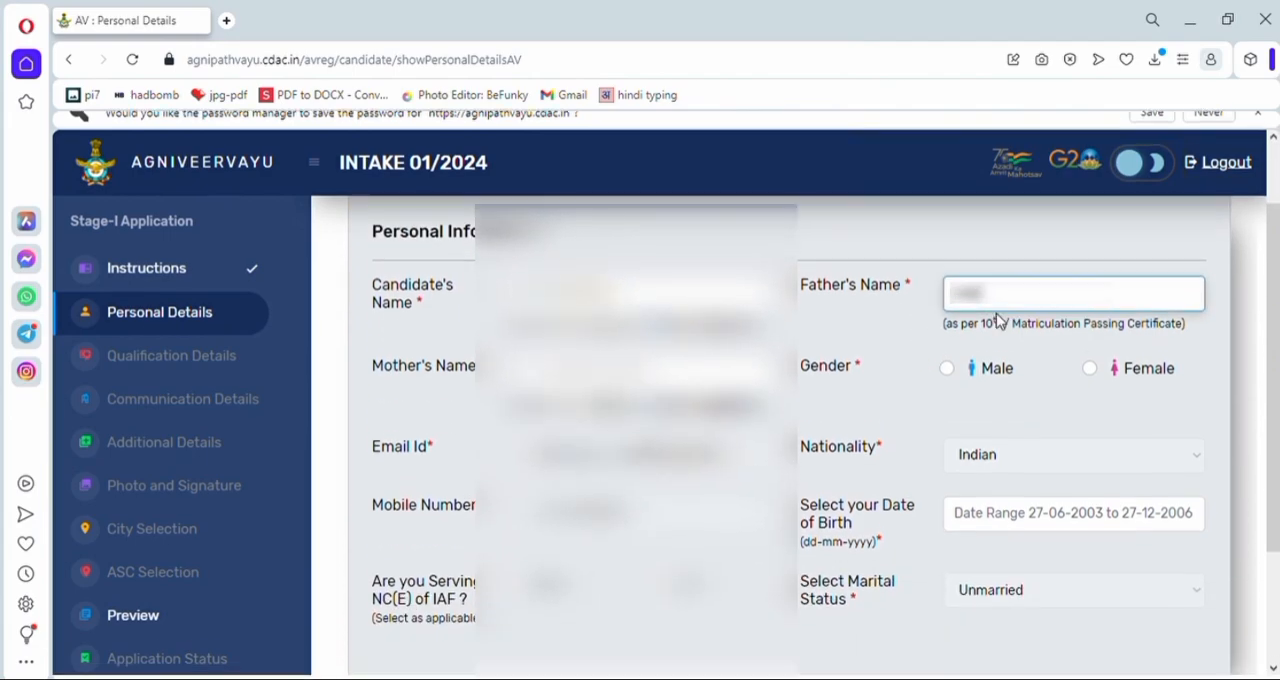
pyautogui.moveTo(1044, 285); pyautogui.dragTo(943, 287)
pyautogui.click(715, 357)
pyautogui.write('SUNITA')
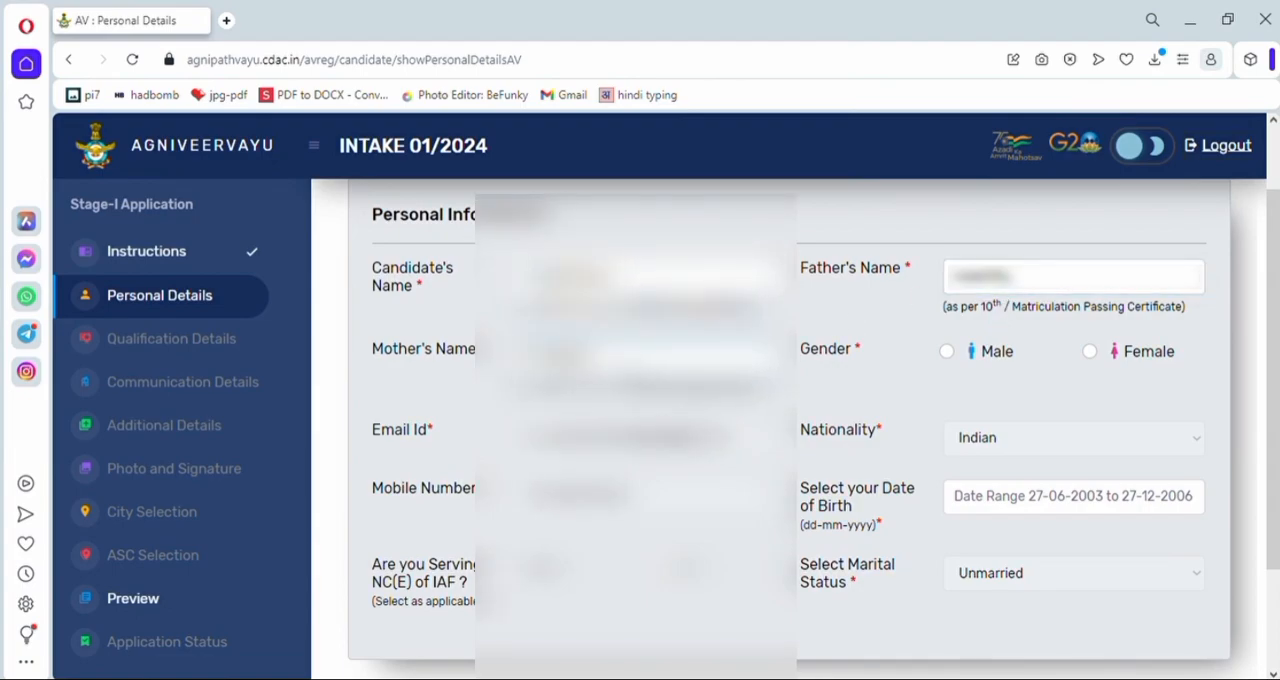
# - Set the candidate's gender to Male and confirm the selection
pyautogui.moveTo(806, 366); pyautogui.dragTo(889, 374)
pyautogui.click(947, 353)
pyautogui.click(948, 354)
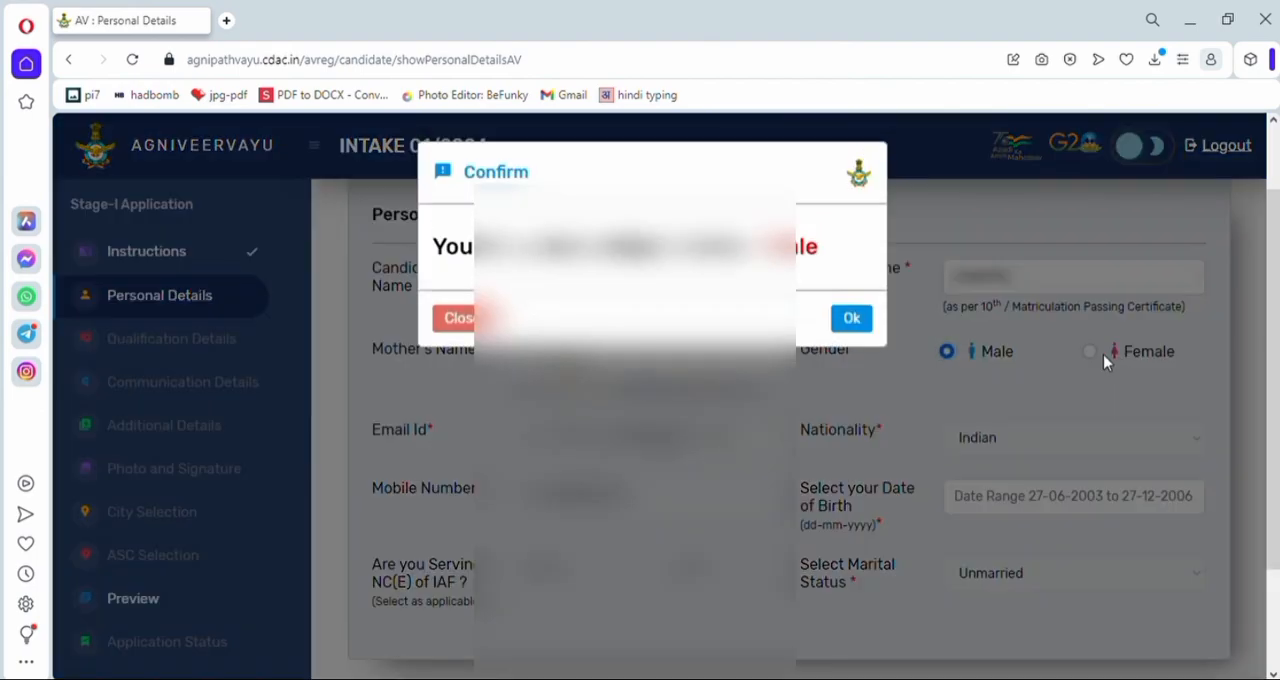
pyautogui.click(866, 320)
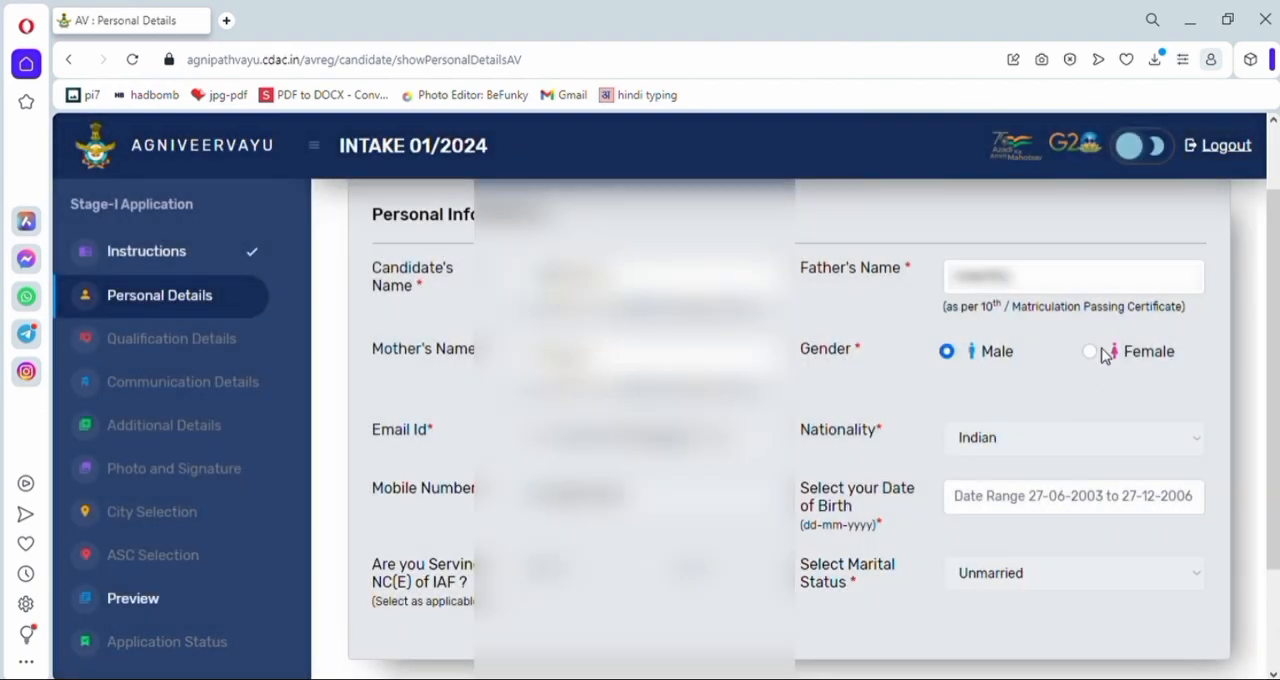
# - Try Female as the gender and switch back to Male, confirming each selection
pyautogui.click(1092, 352)
pyautogui.click(853, 318)
pyautogui.click(947, 352)
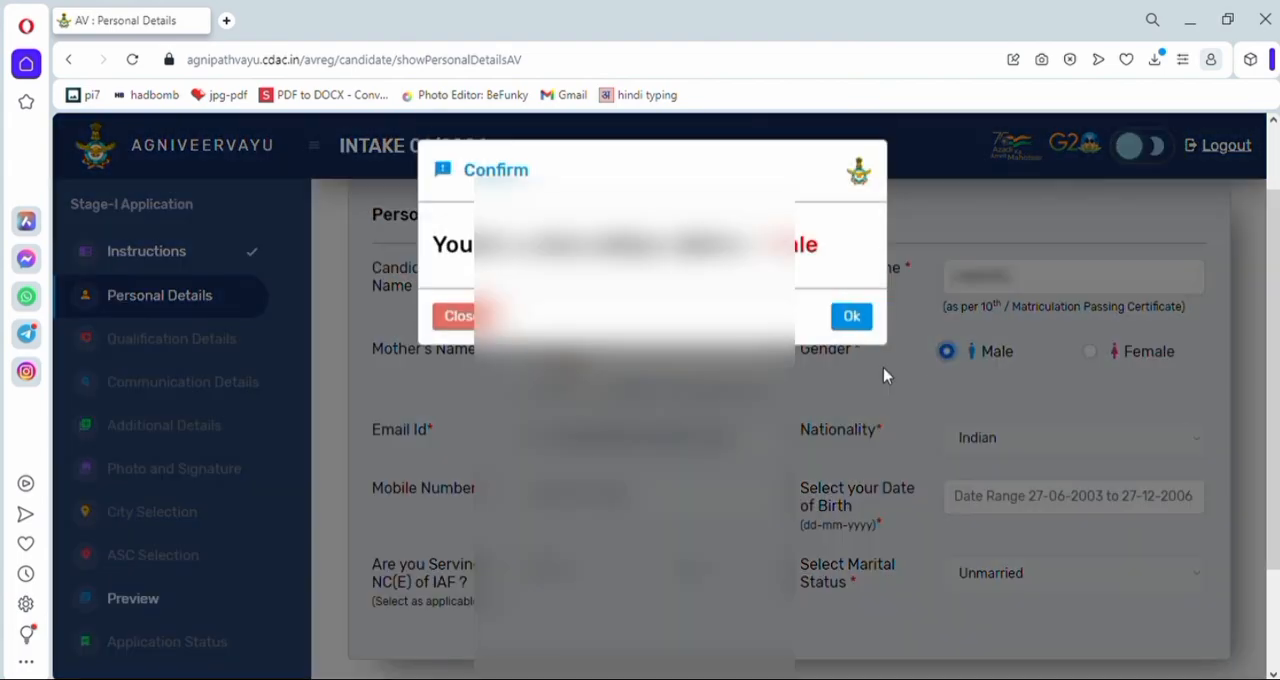
pyautogui.click(851, 320)
# - Check the email ID and mobile number fields, and pick the candidate's date of birth from the calendar
pyautogui.moveTo(522, 438); pyautogui.dragTo(914, 437)
pyautogui.click(806, 446)
pyautogui.click(630, 490)
pyautogui.moveTo(333, 512); pyautogui.dragTo(468, 495)
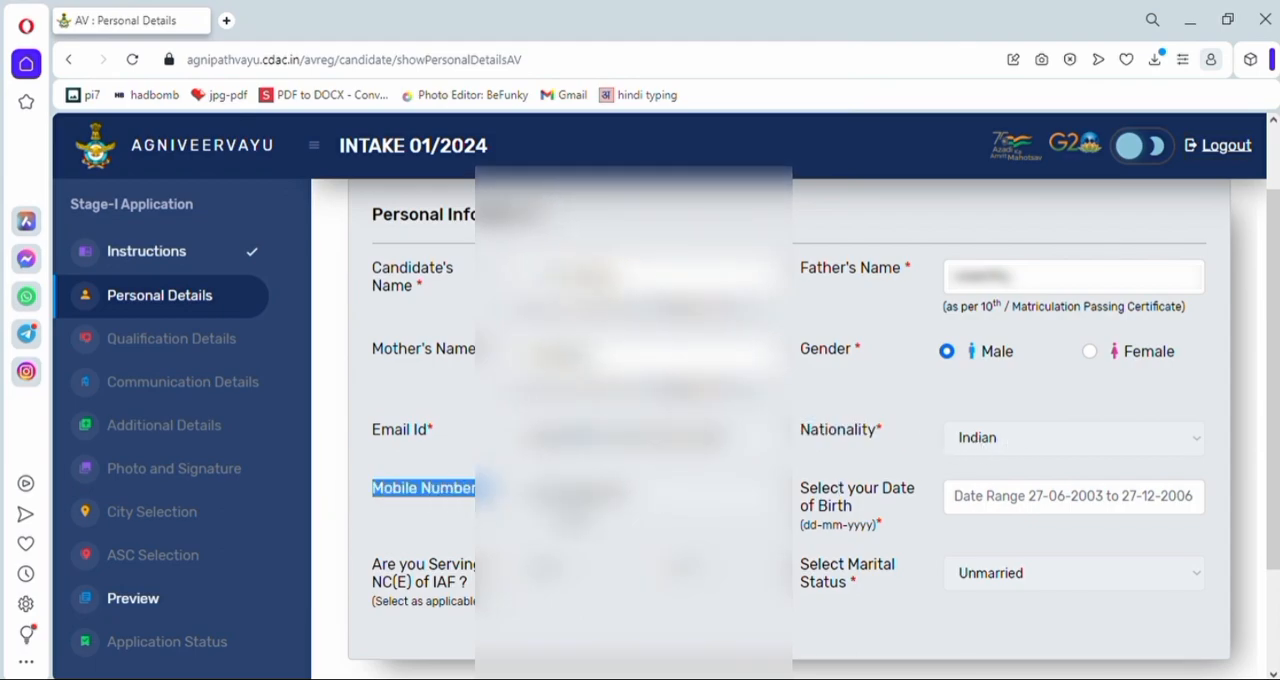
pyautogui.click(568, 514)
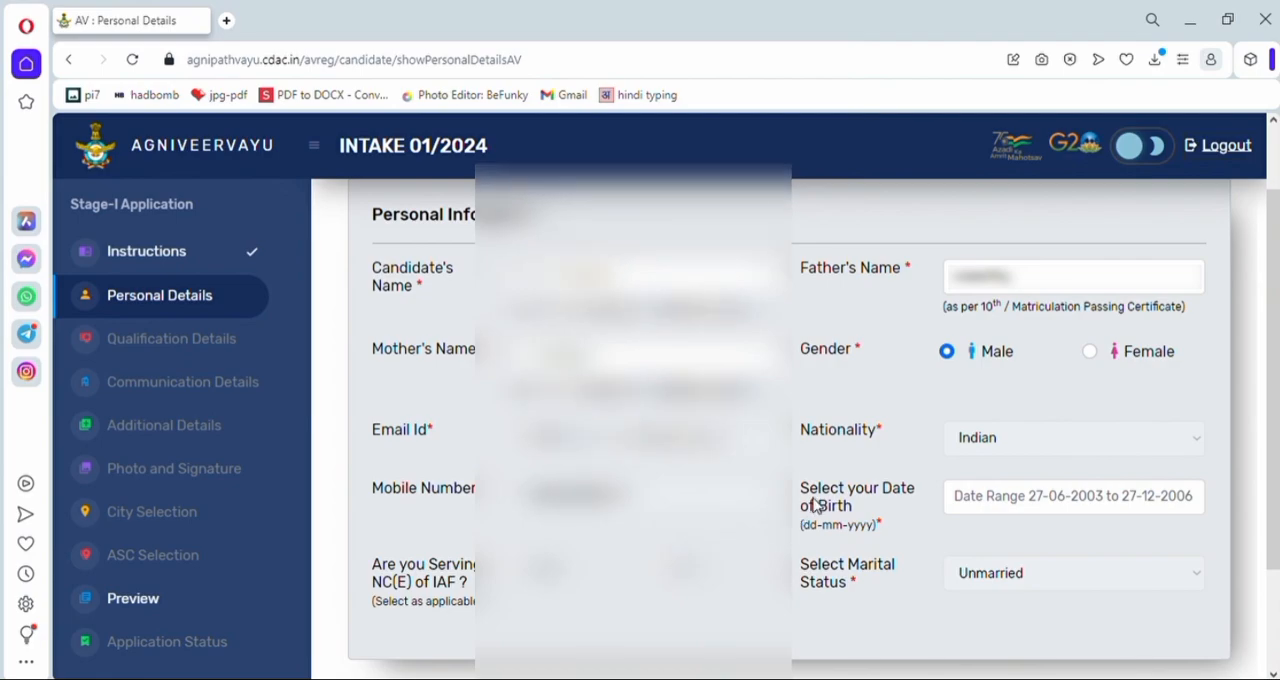
pyautogui.scroll(-1, 820, 400)
pyautogui.moveTo(801, 392); pyautogui.dragTo(897, 432)
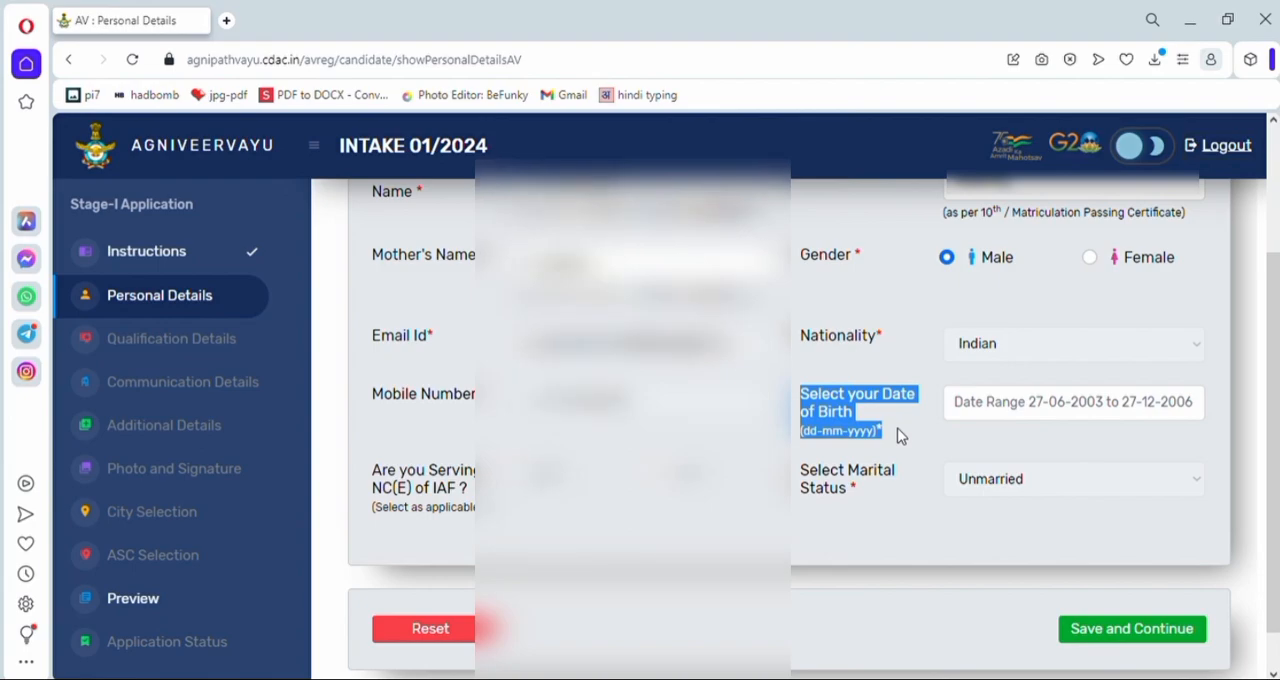
pyautogui.click(977, 405)
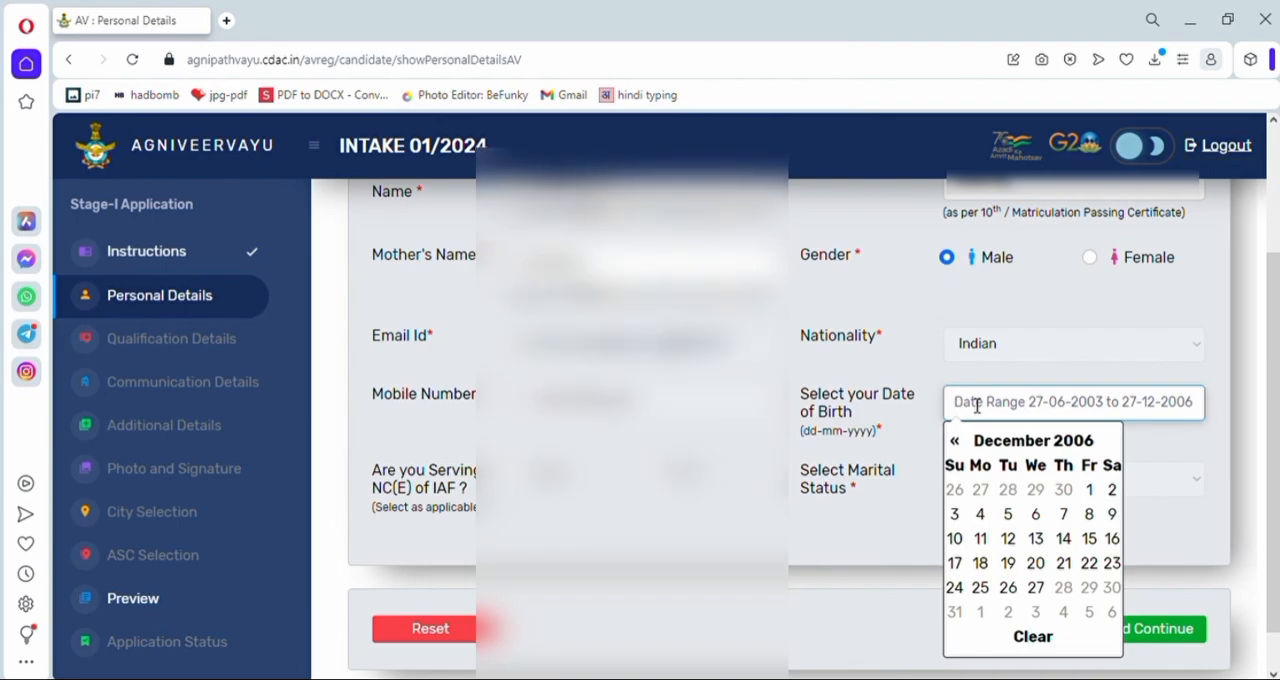
pyautogui.click(954, 440)
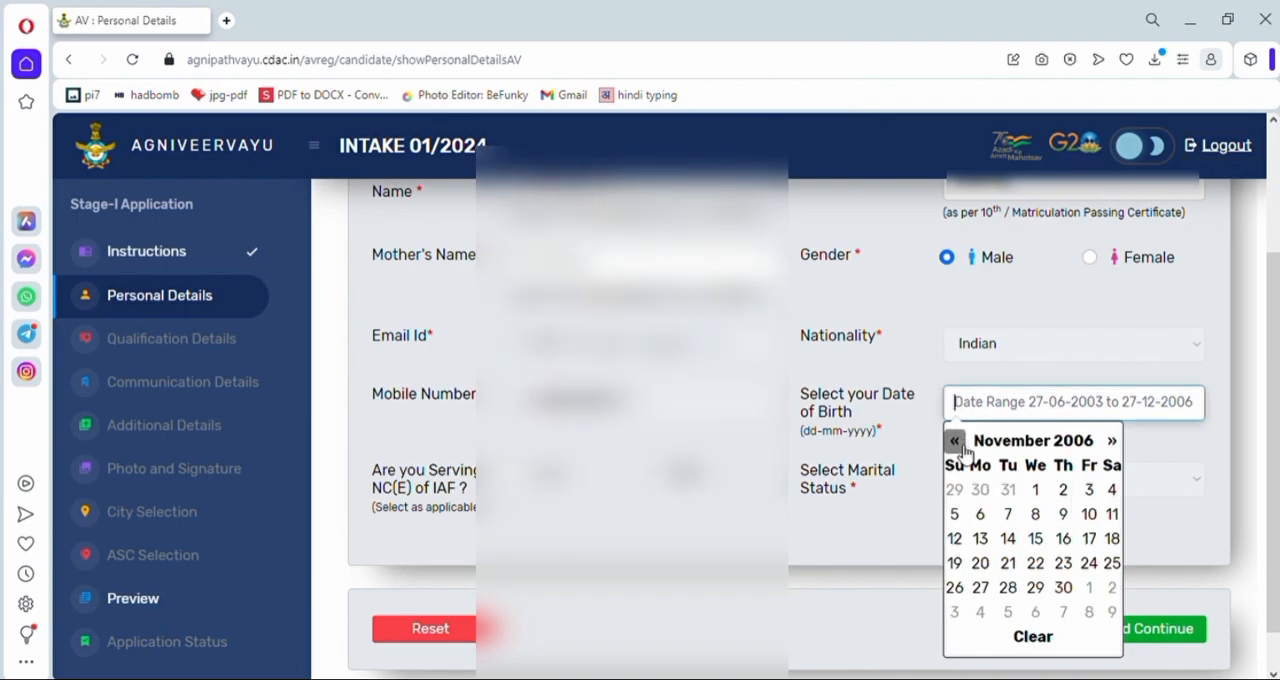
pyautogui.click(1006, 517)
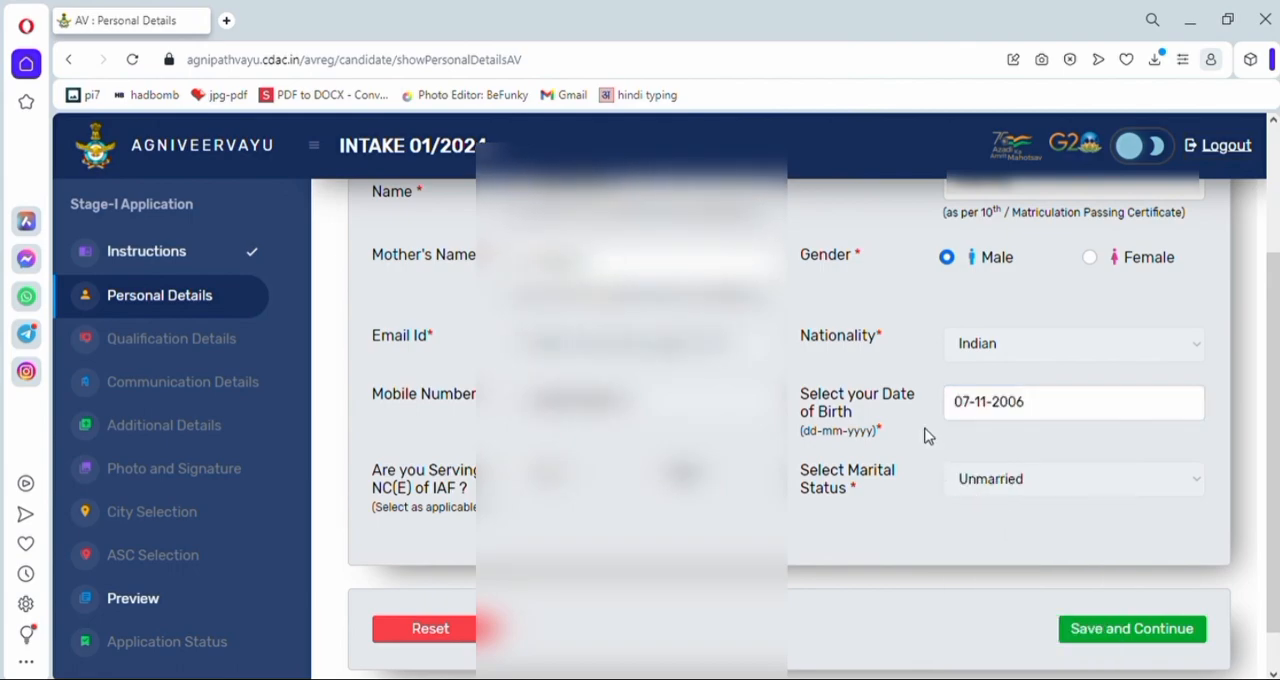
# - Declare the candidate as a serving NC(E) of IAF and look at the service number field
pyautogui.moveTo(367, 470); pyautogui.dragTo(473, 505)
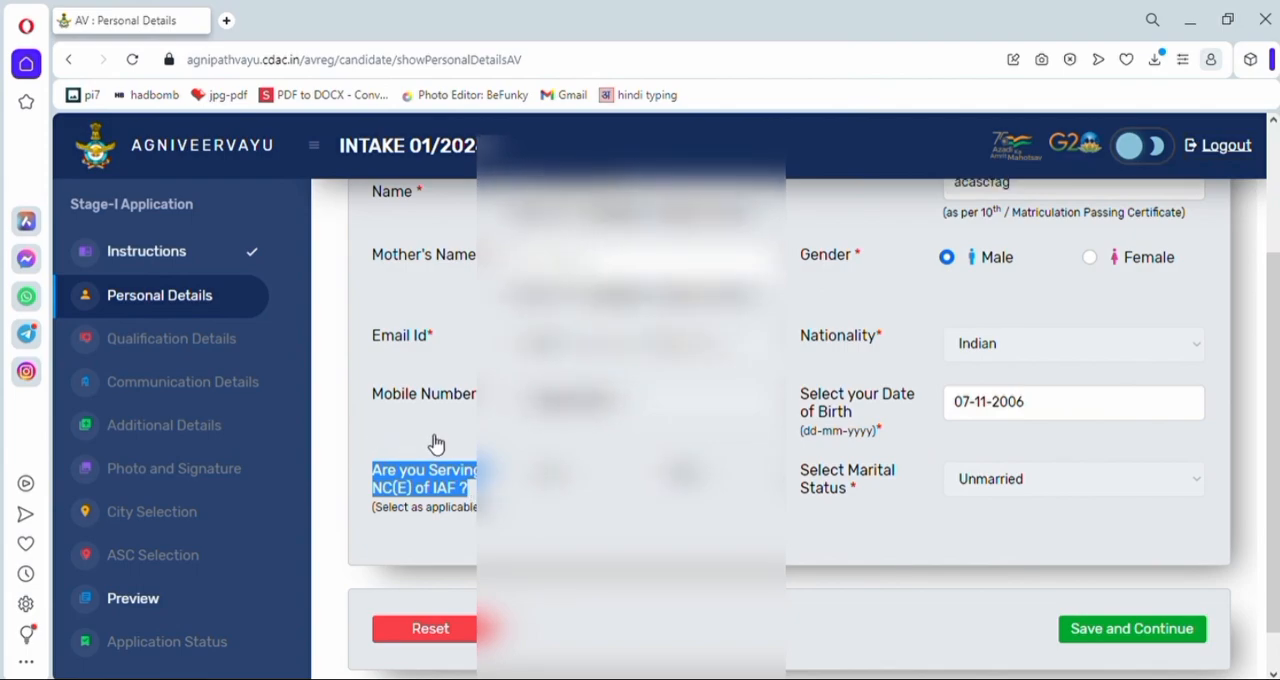
pyautogui.click(521, 478)
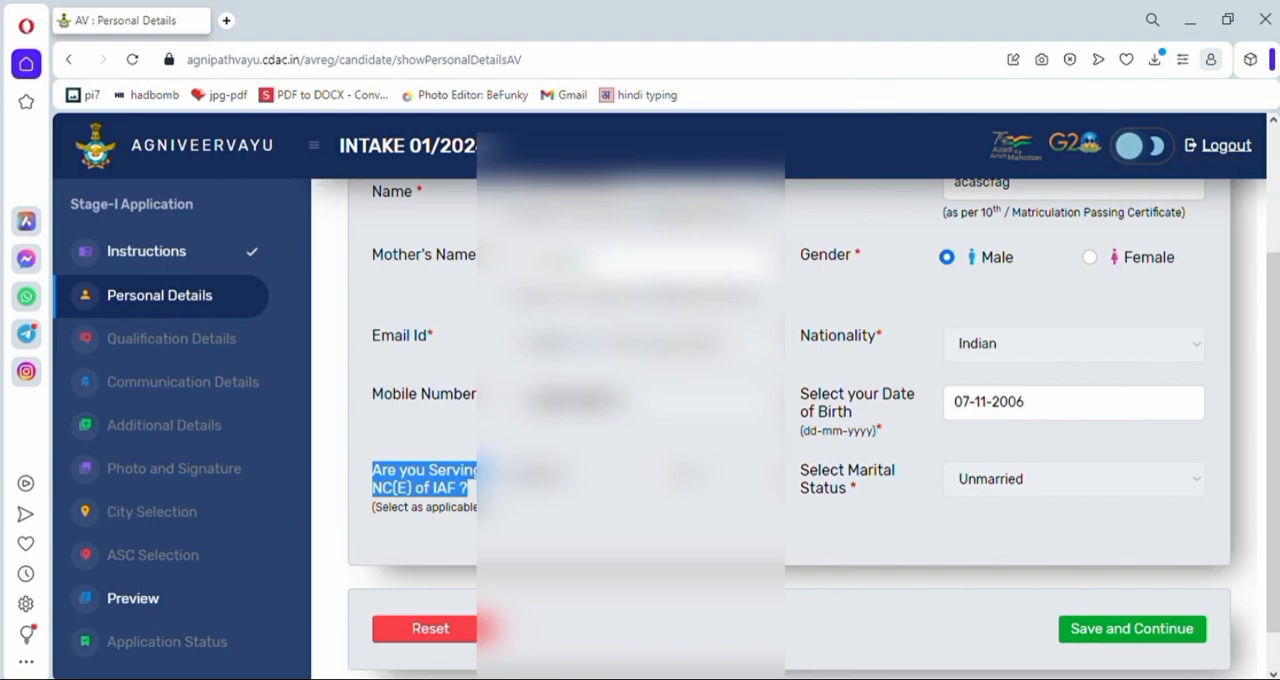
pyautogui.scroll(-1, 790, 420)
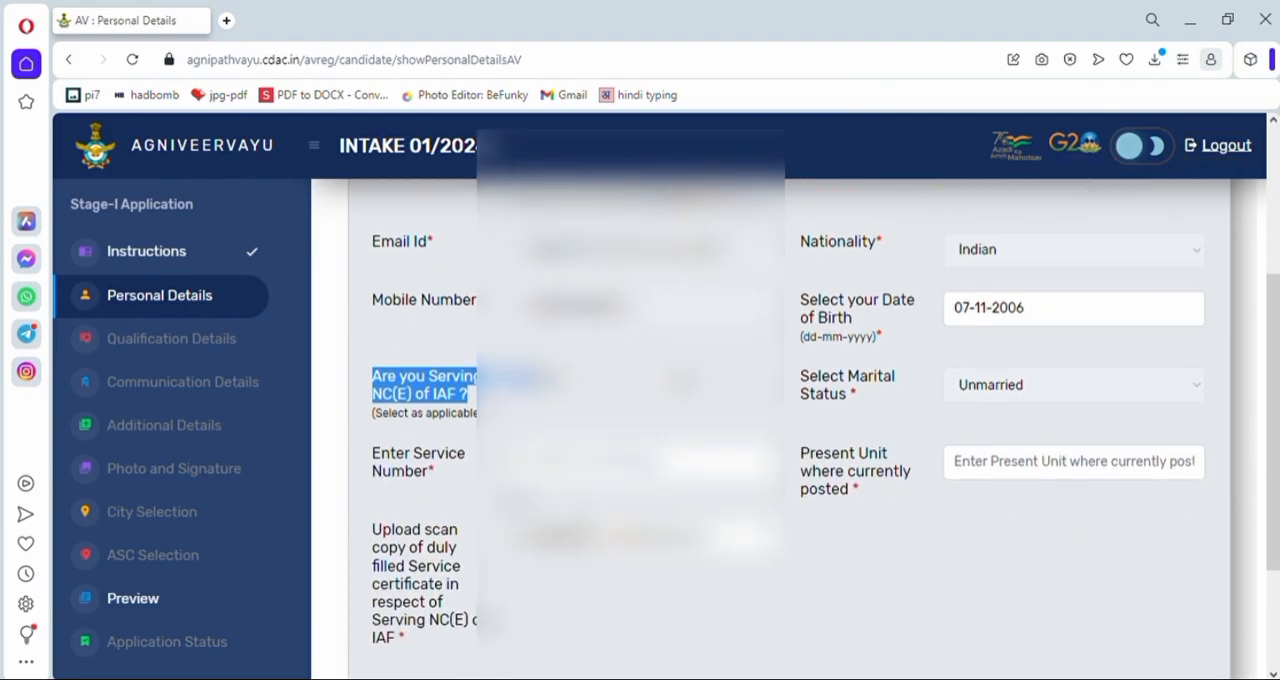
pyautogui.moveTo(370, 458); pyautogui.dragTo(443, 471)
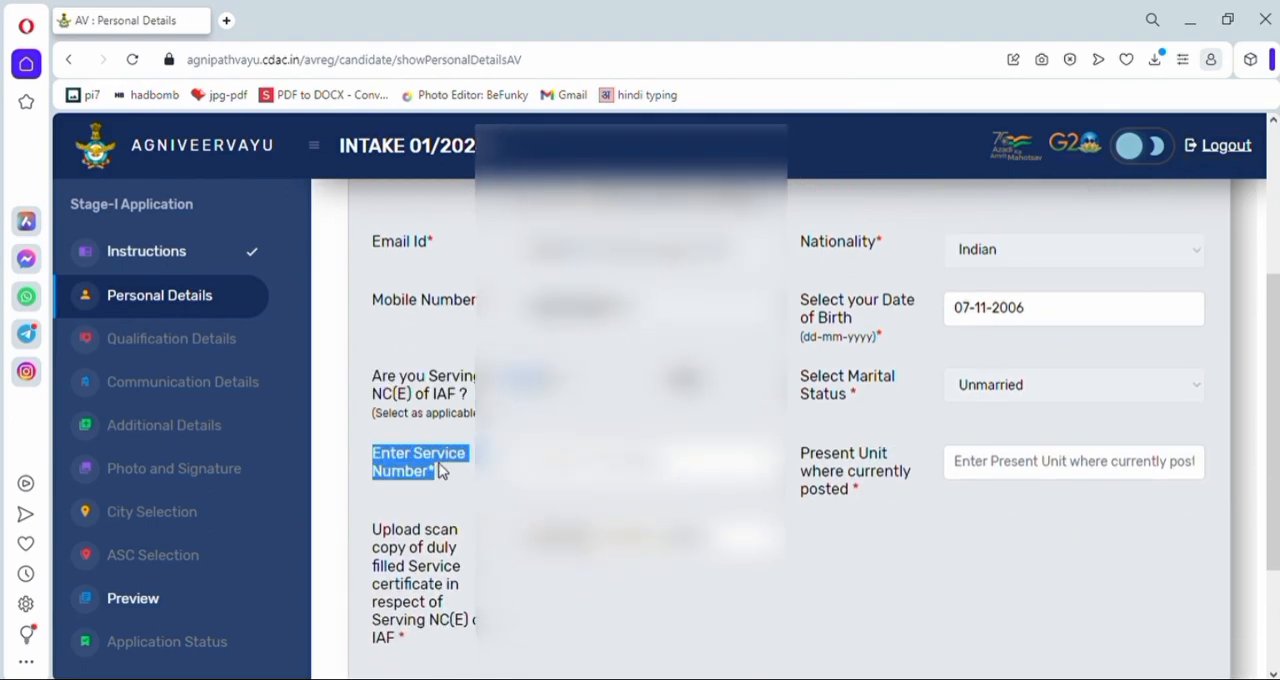
# - Check the service certificate upload field and the present unit field required for a serving NC(E) of IAF
pyautogui.moveTo(370, 532); pyautogui.dragTo(470, 640)
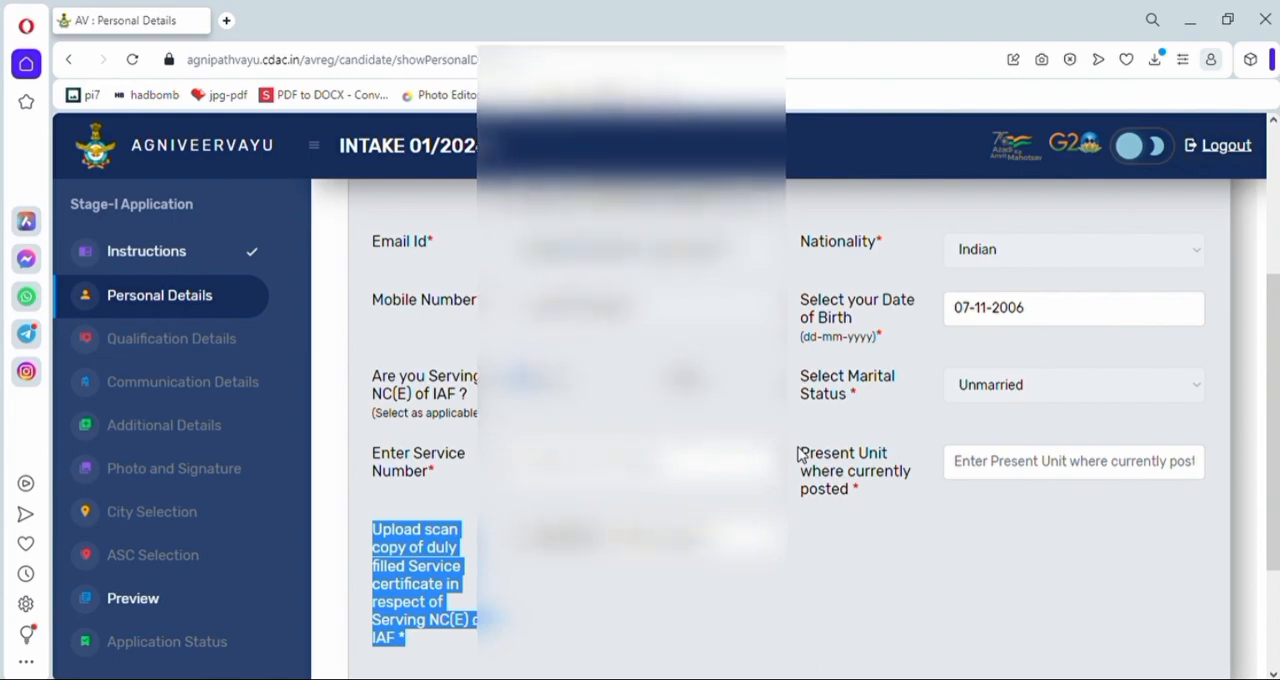
pyautogui.moveTo(800, 457); pyautogui.dragTo(871, 493)
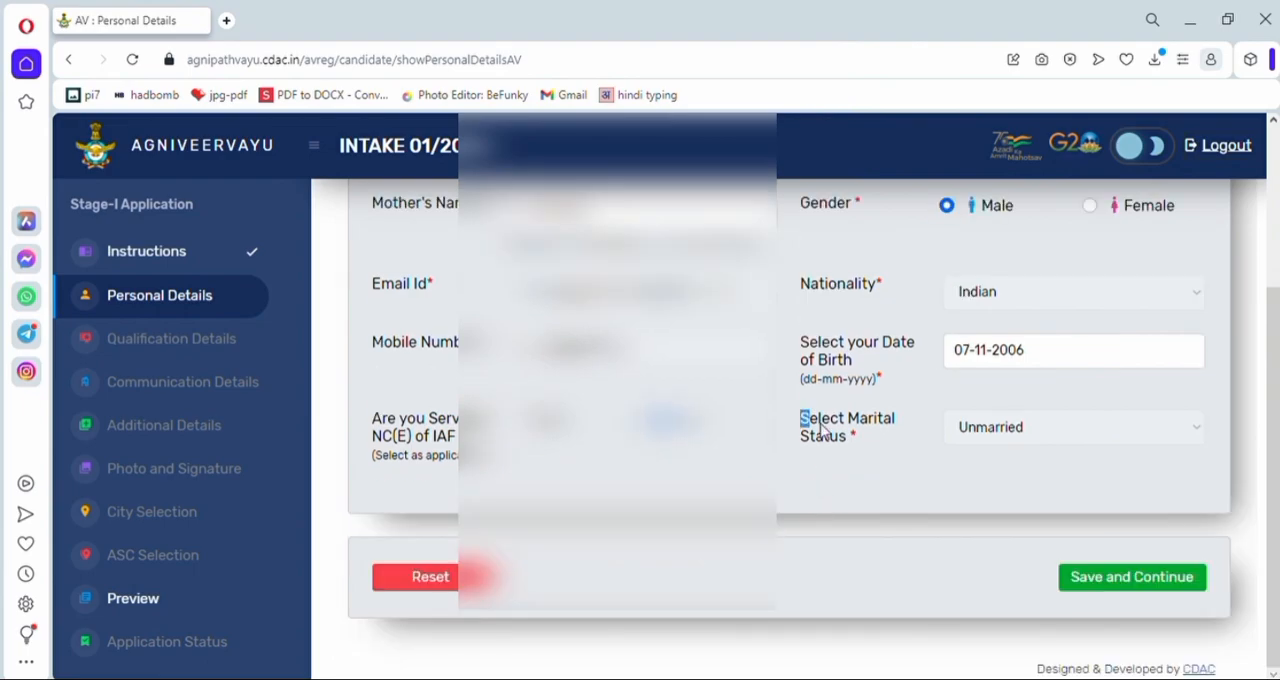
# - Declare the candidate as not serving NC(E) of IAF, then save the personal details with marital status Unmarried
pyautogui.moveTo(803, 419); pyautogui.dragTo(920, 443)
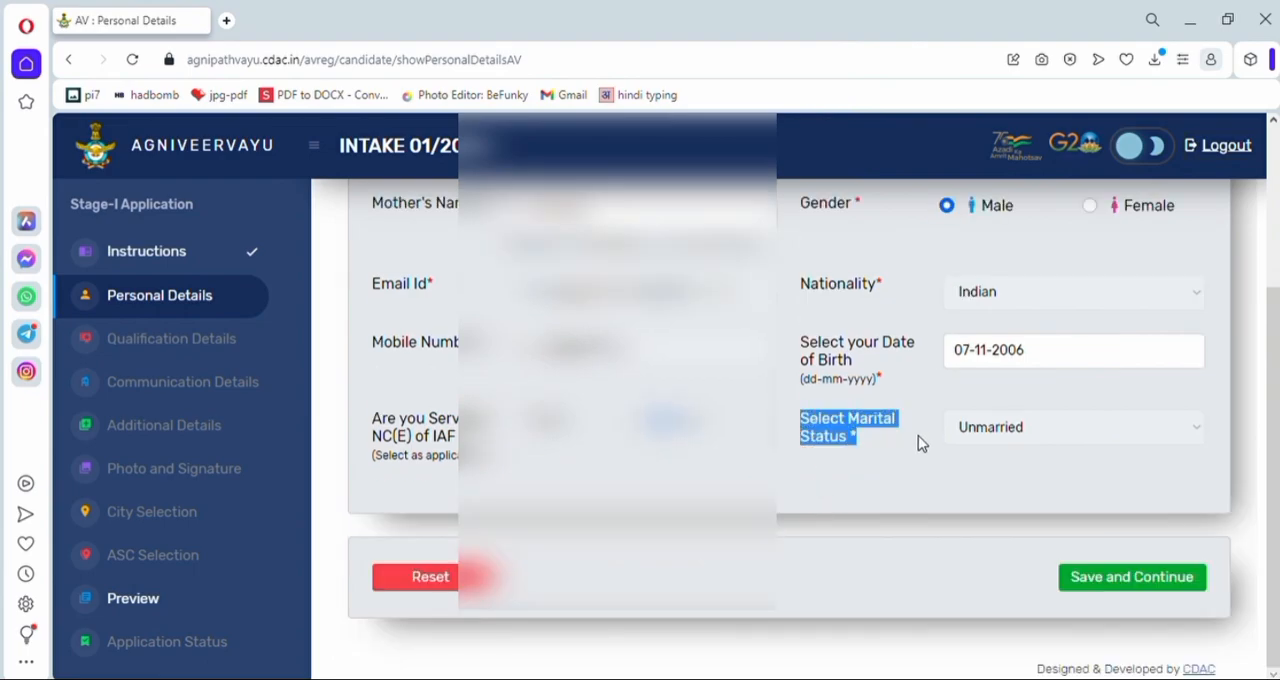
pyautogui.click(1032, 454)
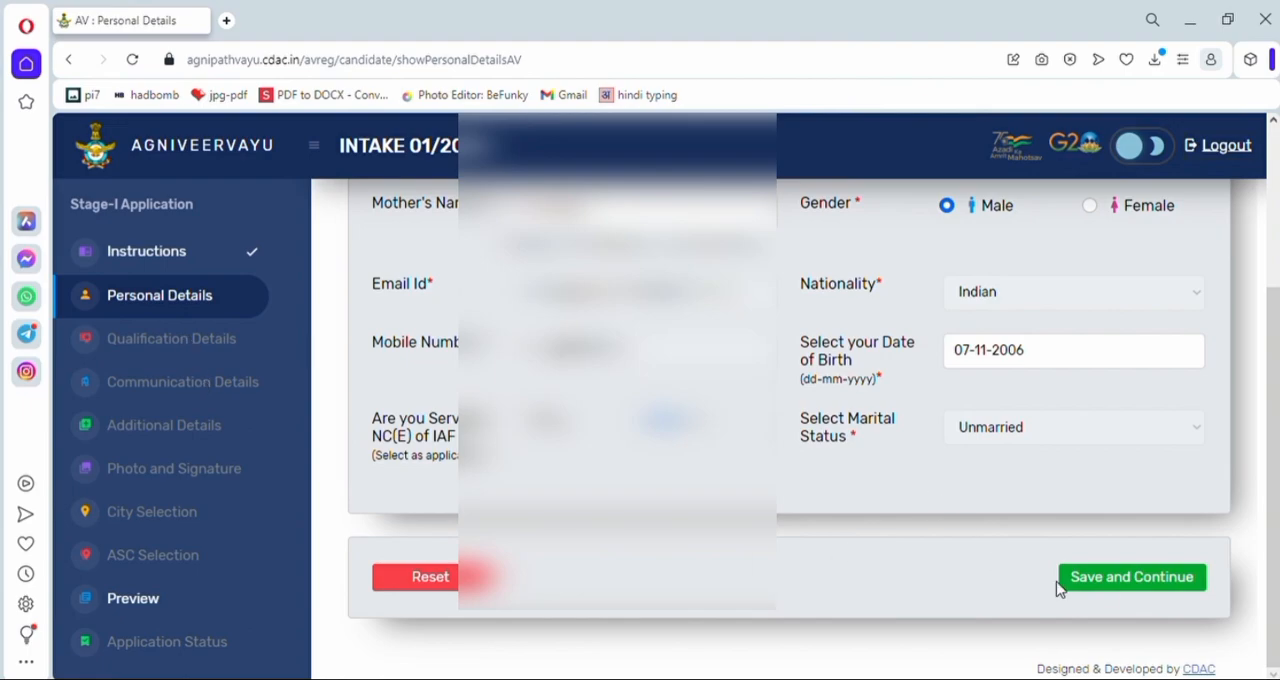
pyautogui.click(1138, 575)
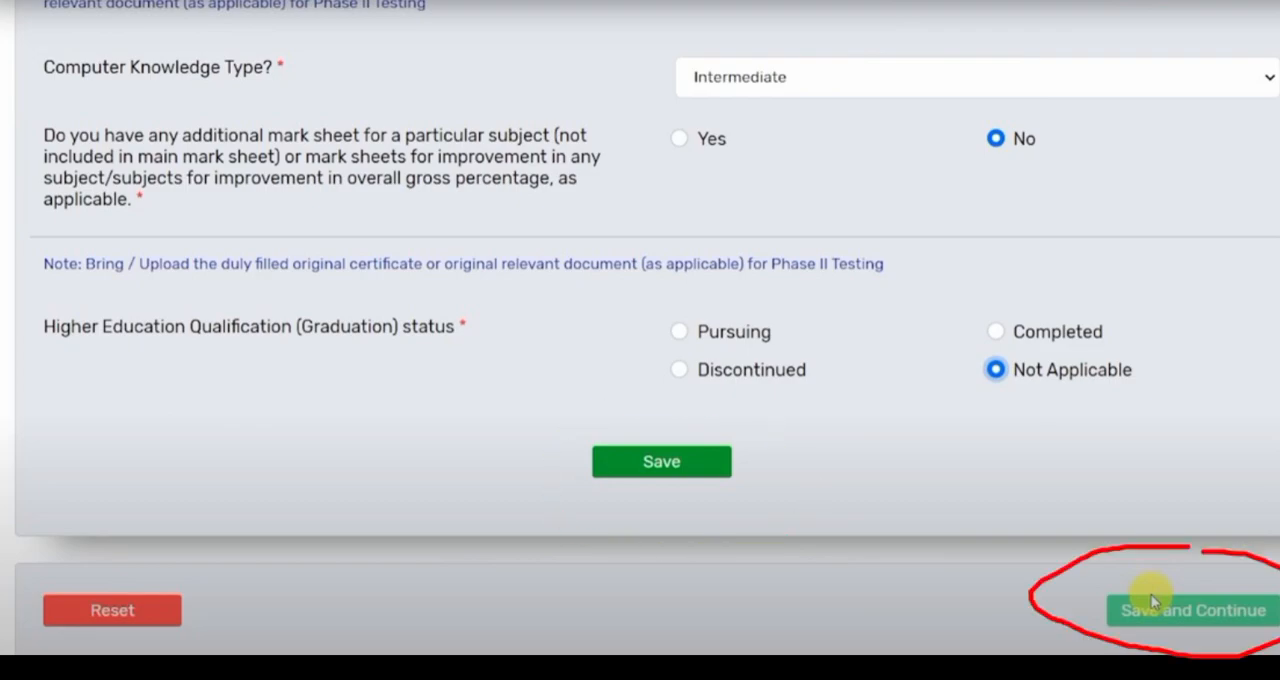
# - Look over the permanent address fields in the communication details, including state, district, nearest police station and pin code
pyautogui.moveTo(104, 255); pyautogui.dragTo(320, 255)
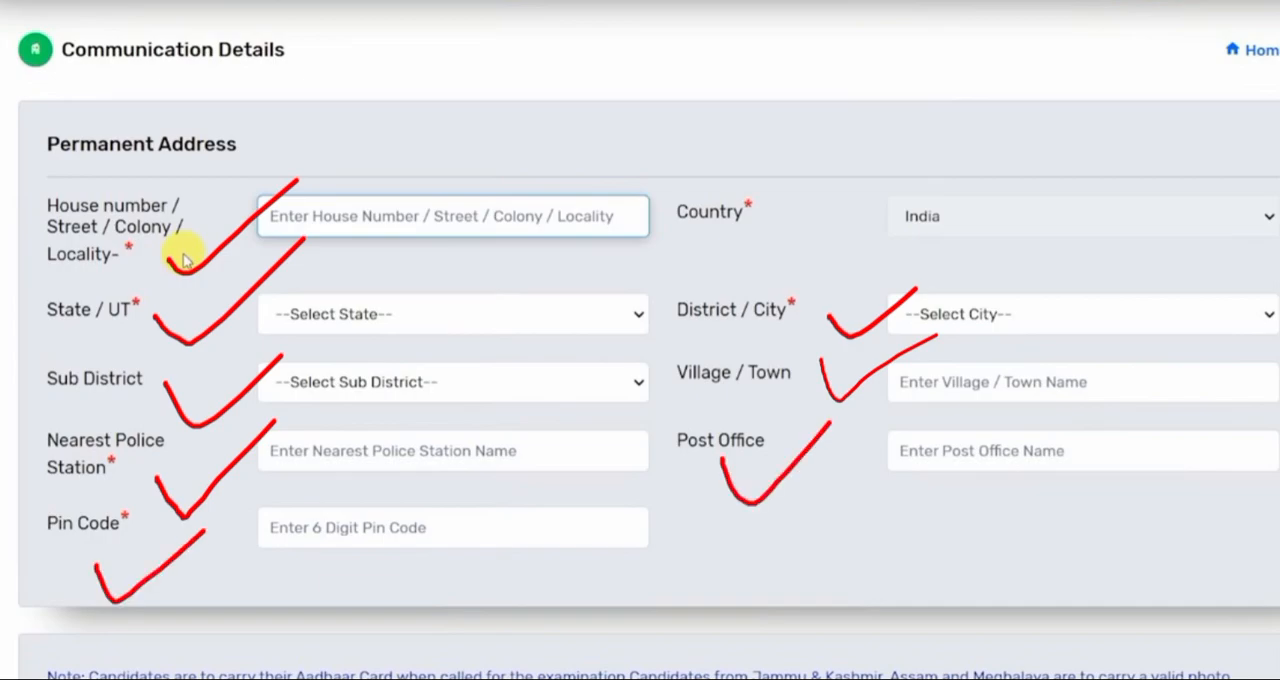
pyautogui.scroll(-5, 794, 303)
pyautogui.click(800, 305)
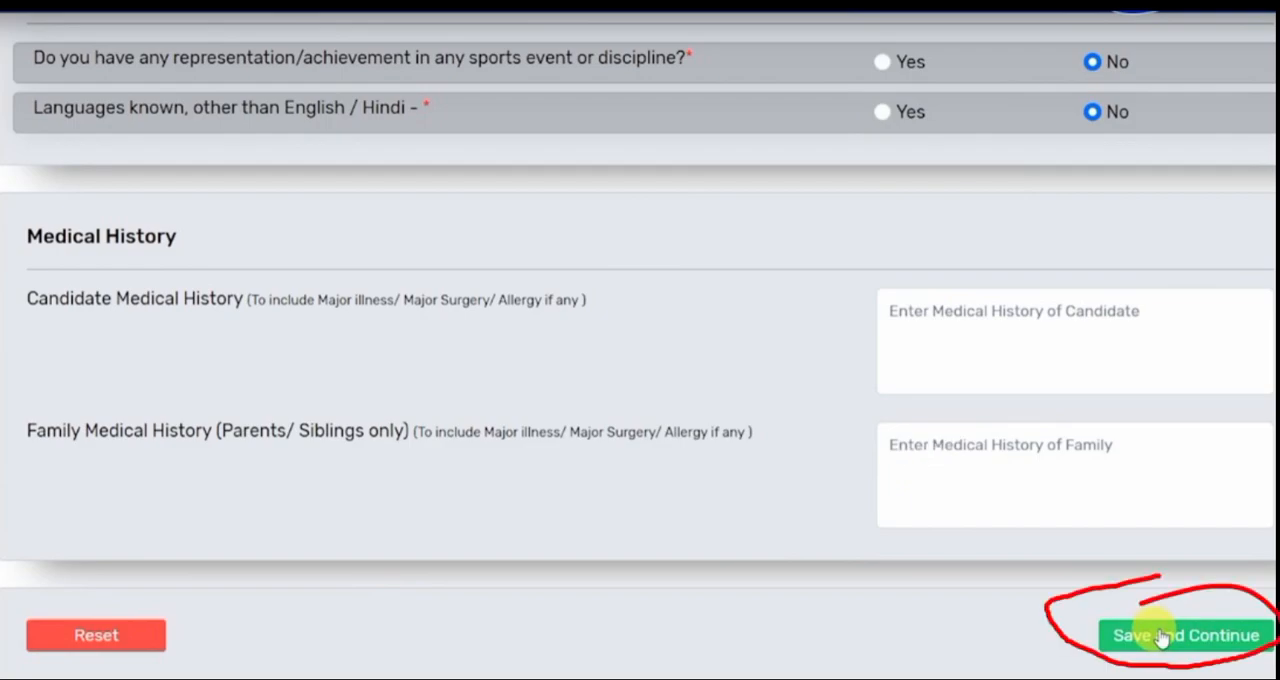
# - Save the additional details with the medical history left blank, and save the ASC centre preferences
pyautogui.click(1160, 636)
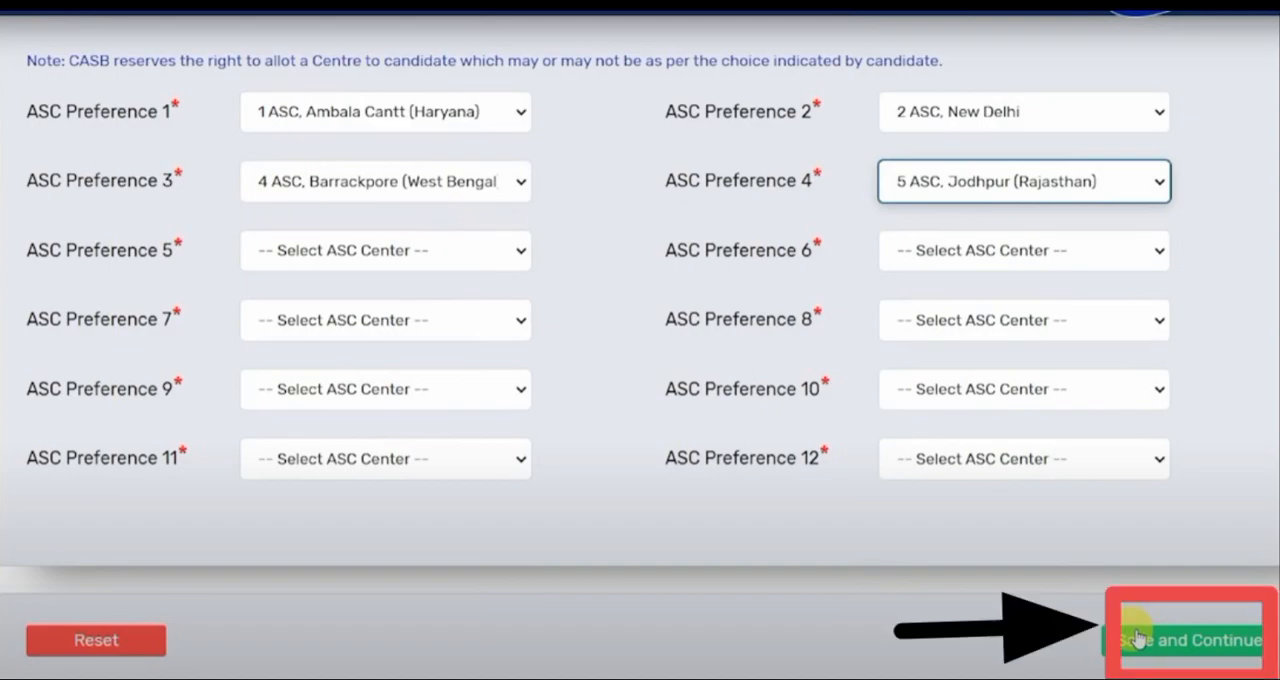
pyautogui.click(1138, 638)
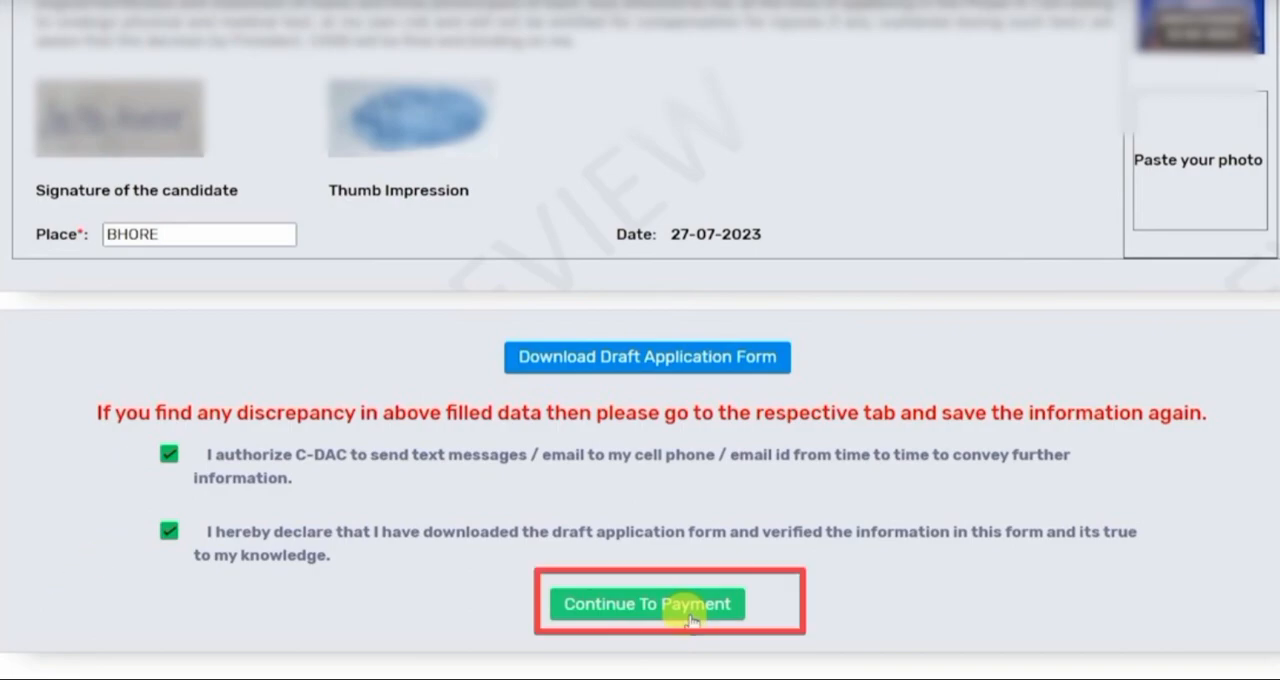
# - Confirm the candidate's previewed details for payment and open the credit/debit card payment form through Payment Gateway 1
pyautogui.click(690, 618)
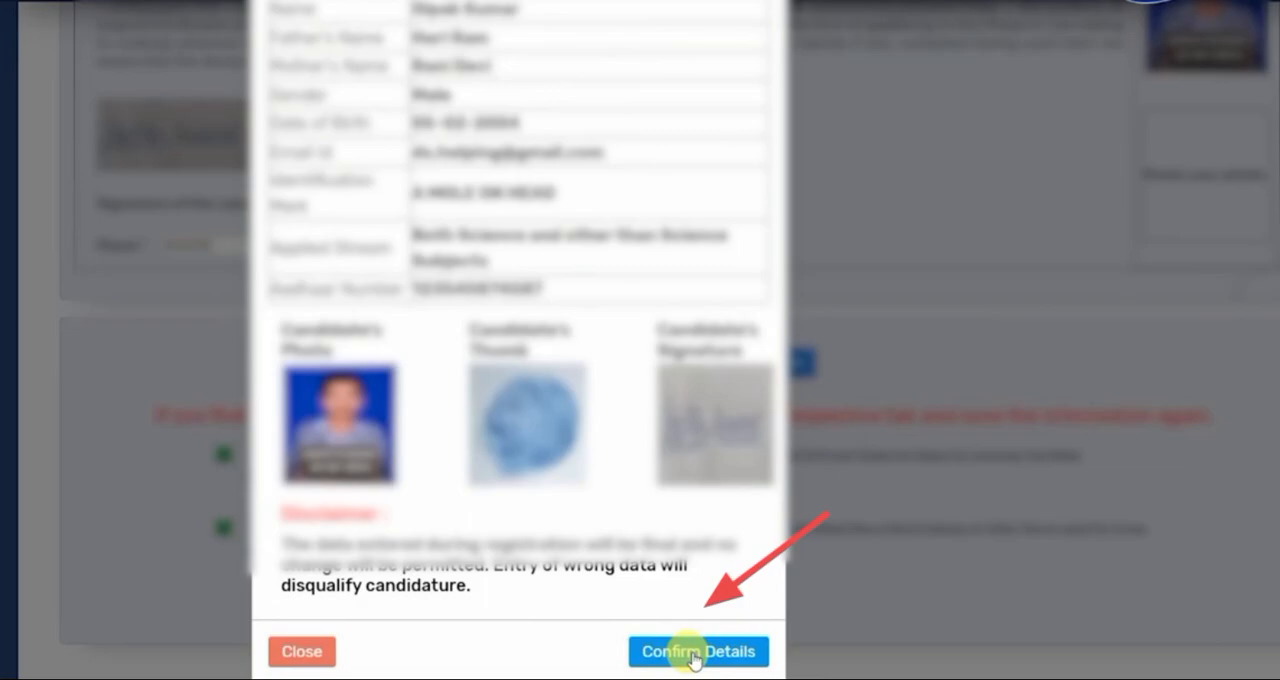
pyautogui.click(693, 652)
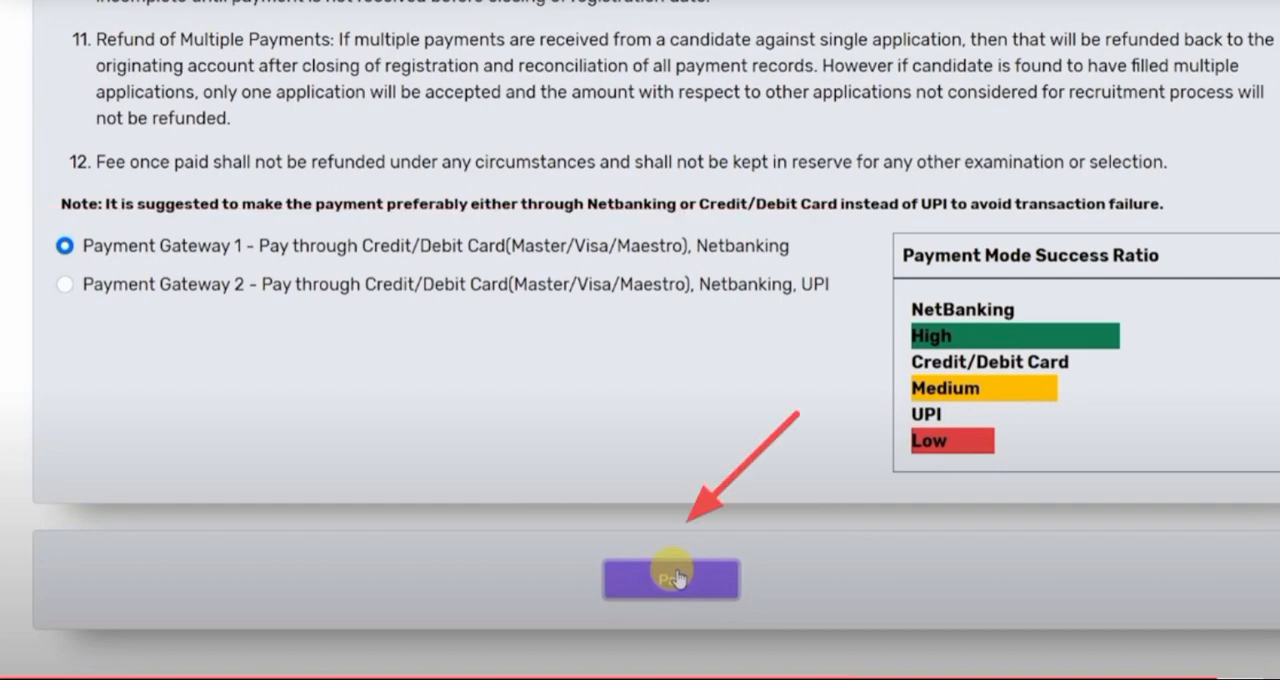
pyautogui.click(671, 578)
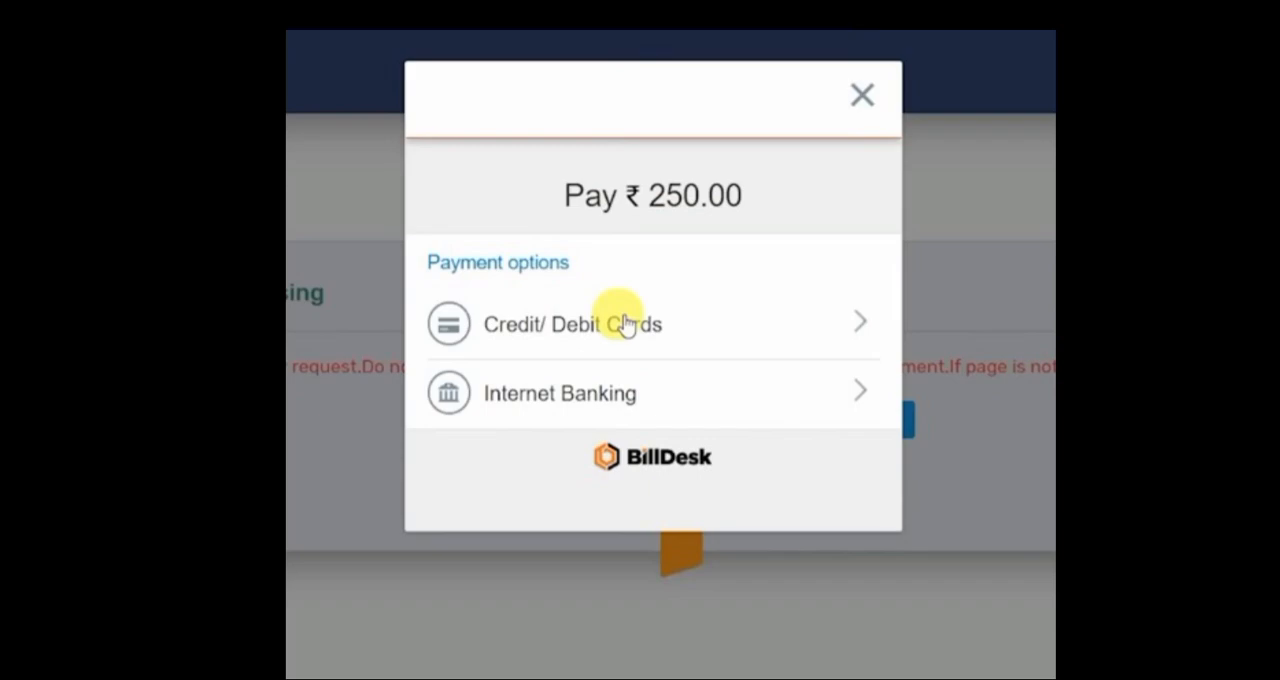
pyautogui.click(622, 324)
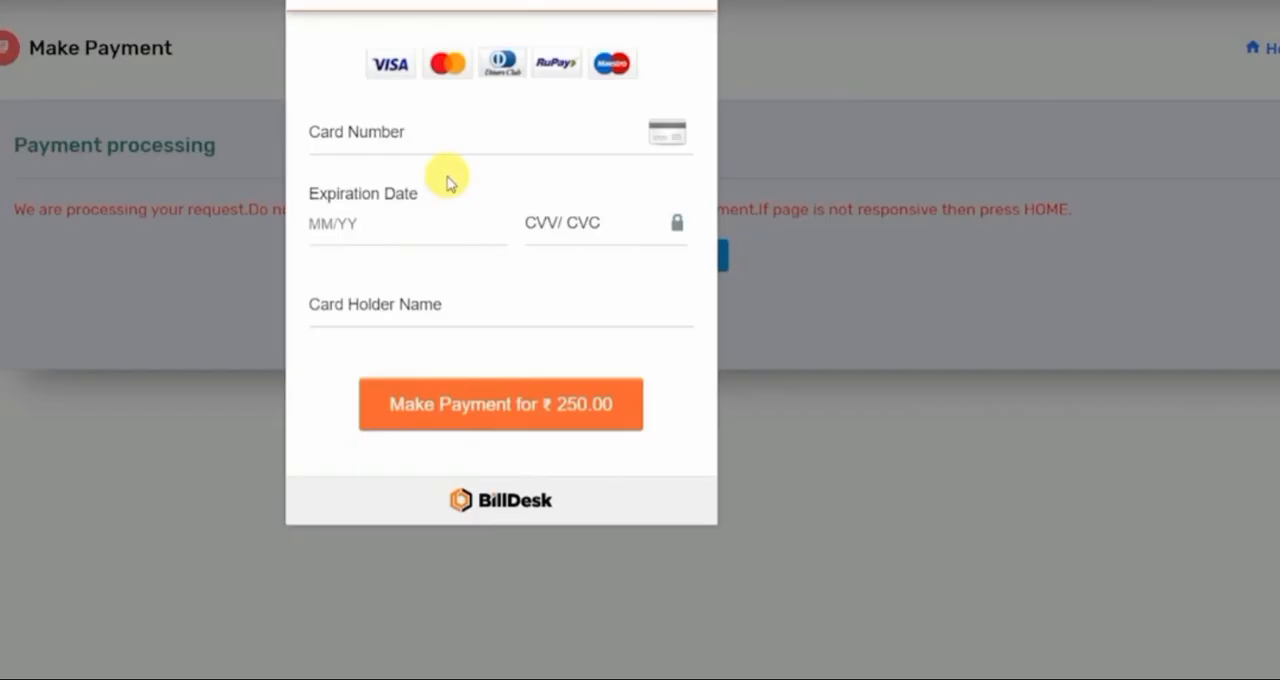